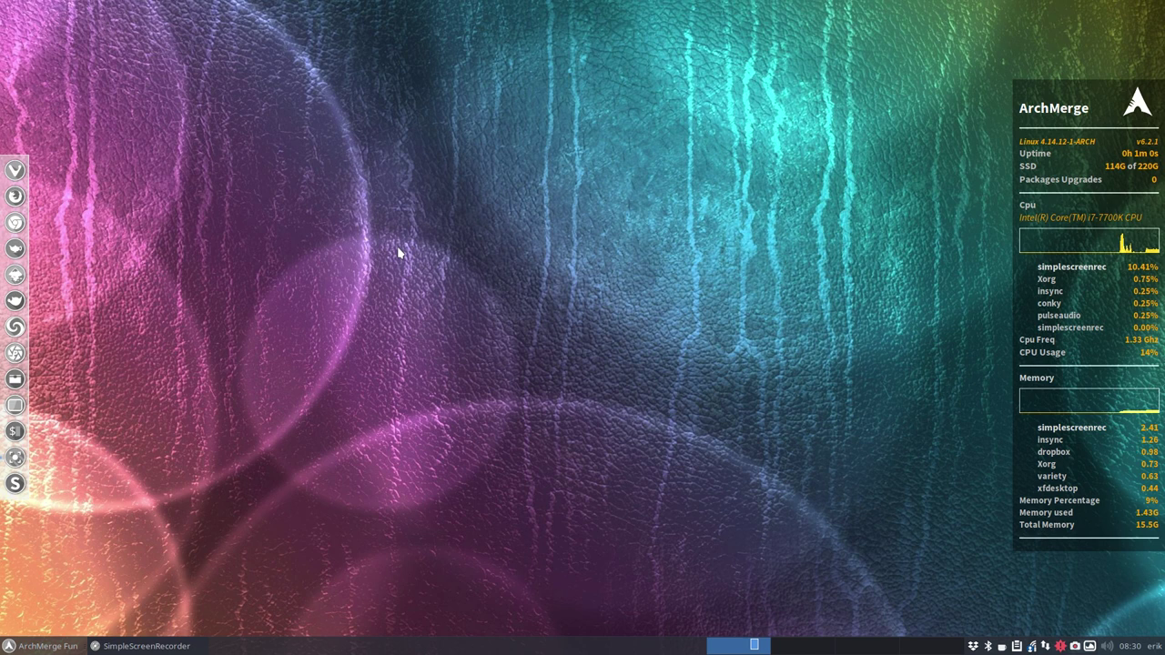
Step: Search 'key' in the ArchMerge application menu and launch Keyboard settings
left_click(43, 646)
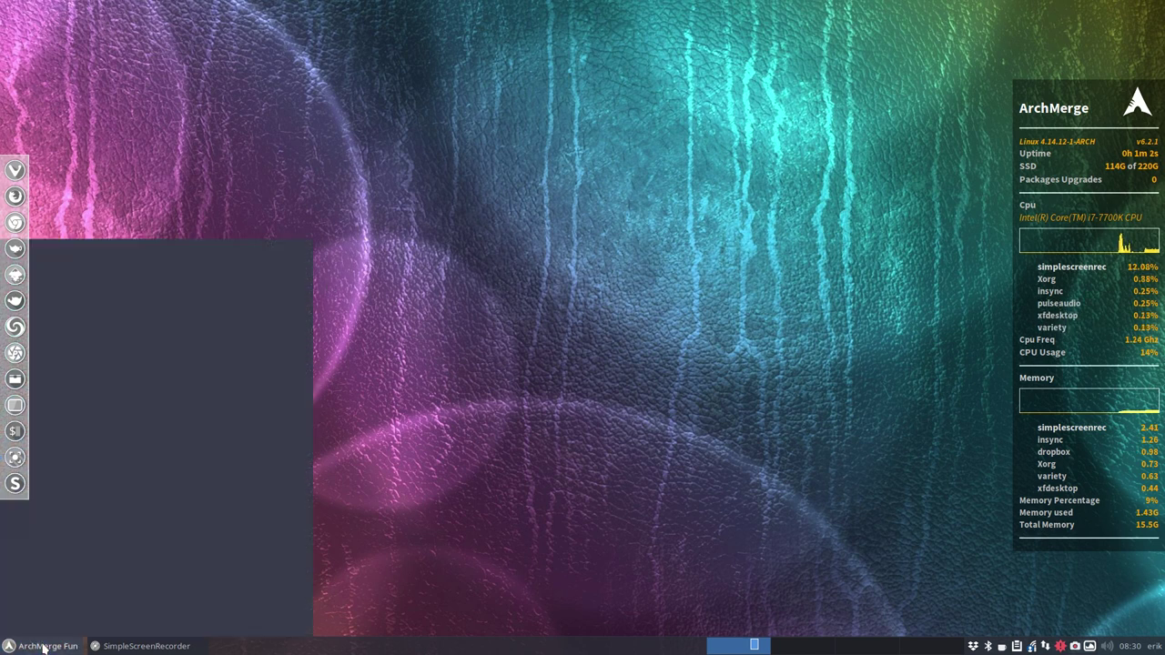
type("xf")
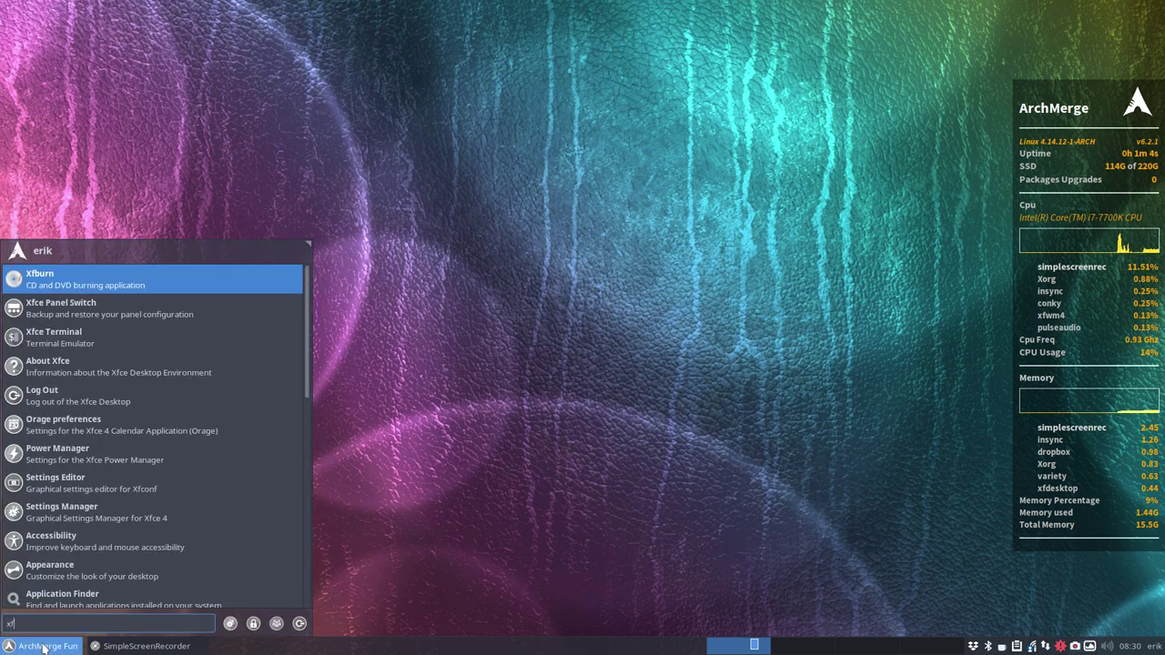
key("BackSpace")
key("BackSpace")
type("key")
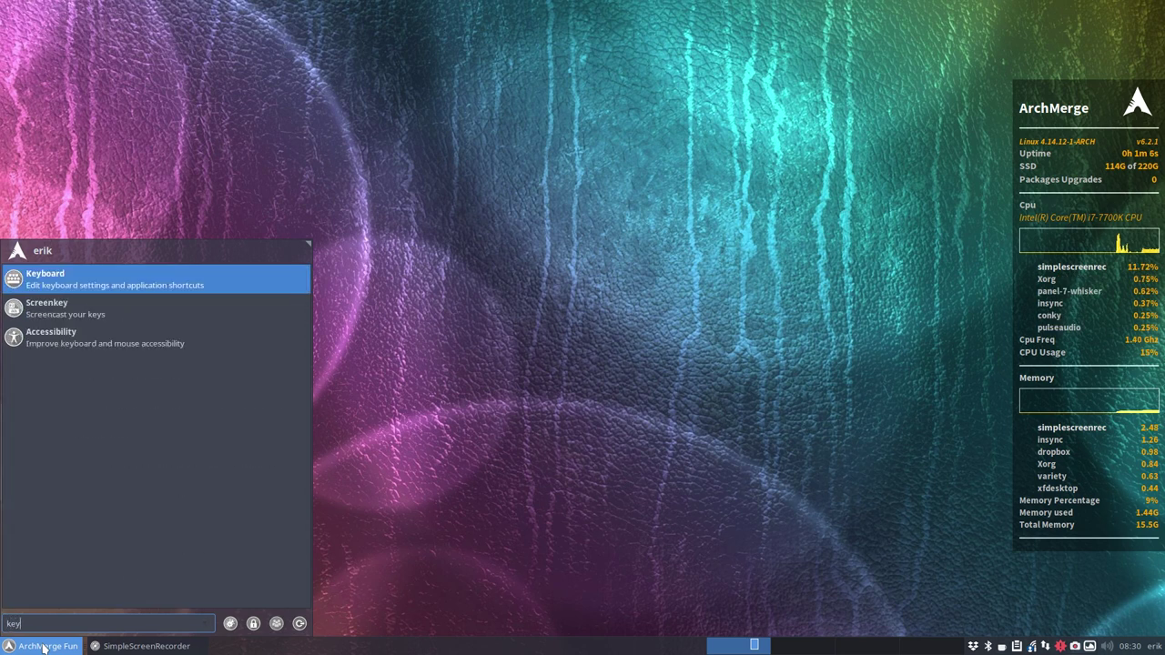
left_click(92, 294)
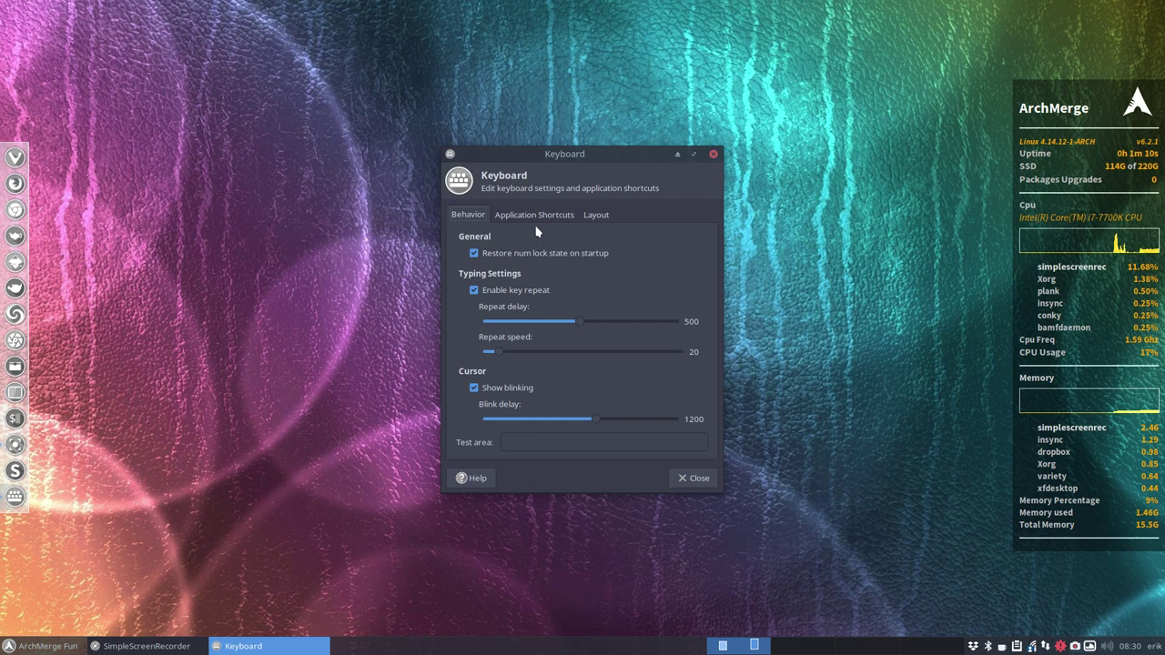
Step: On the Layout page, turn Use system defaults off and back on, accepting the warning
left_click(596, 214)
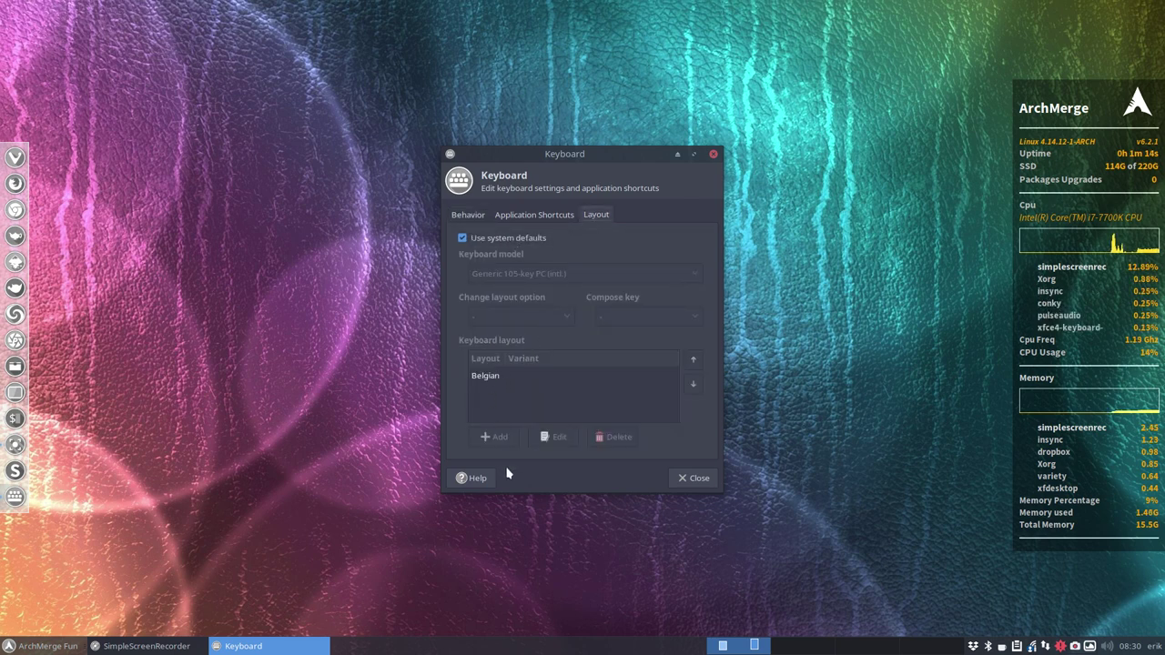
left_click(464, 240)
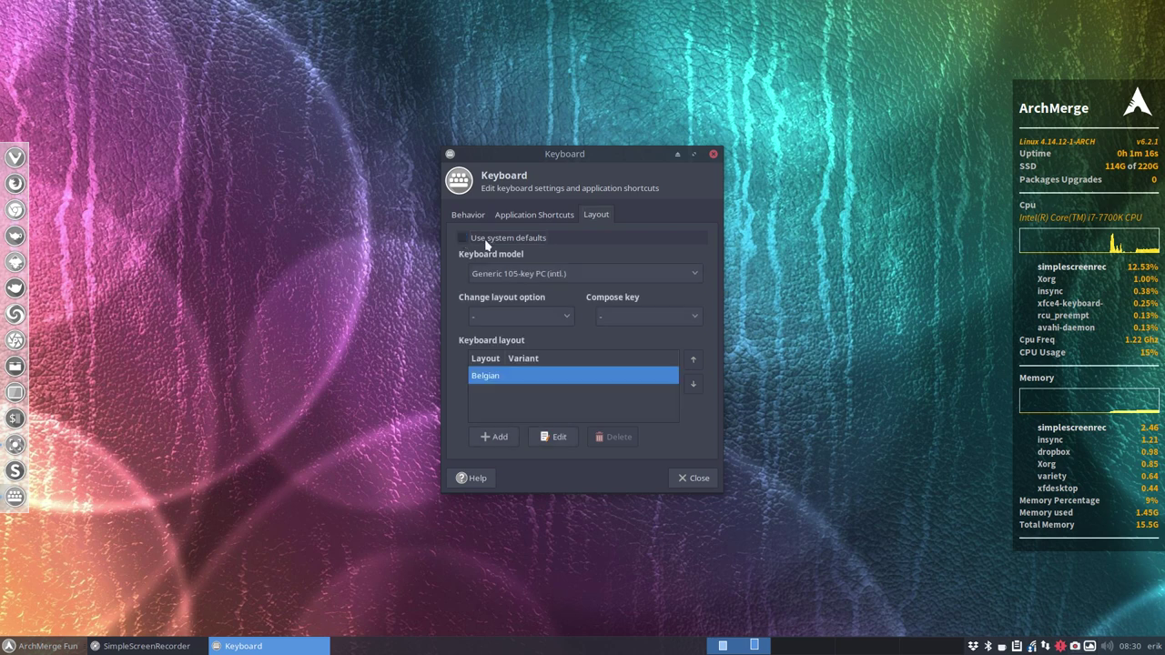
left_click(467, 240)
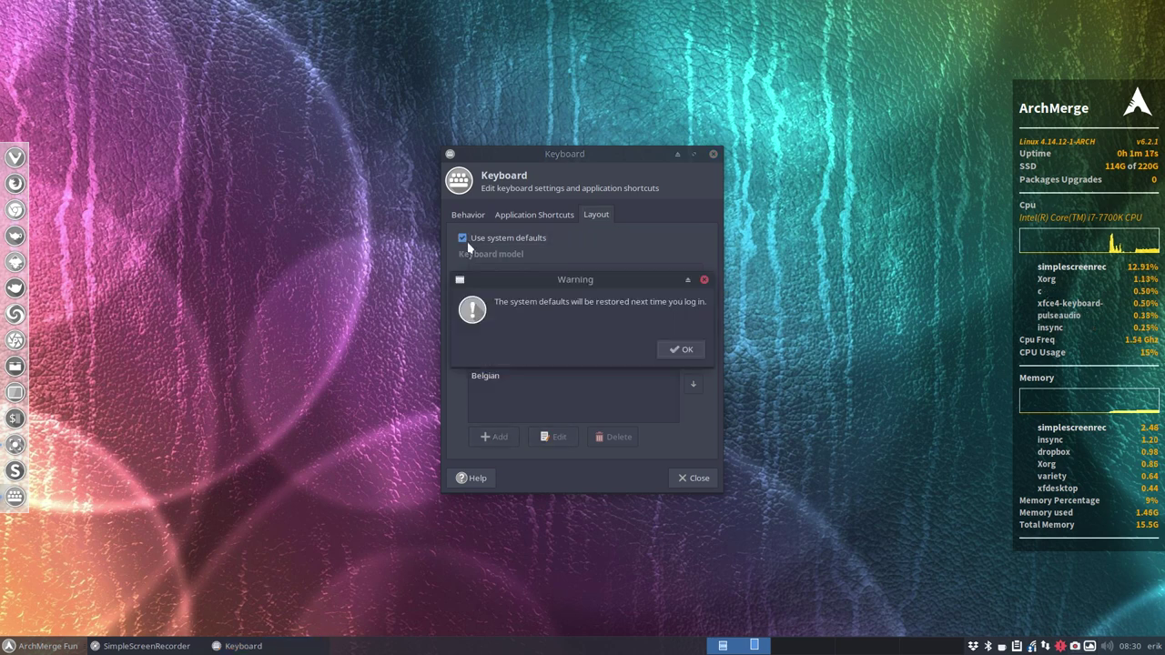
left_click(681, 349)
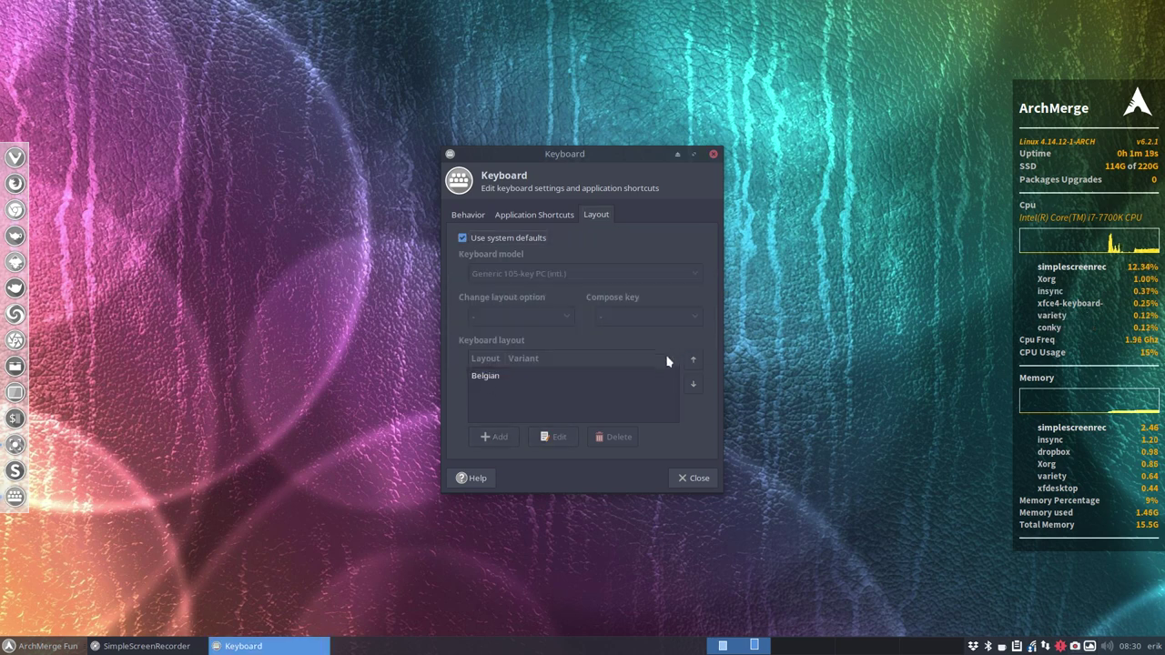
Step: In Application Shortcuts, inspect the catfish and chromium shortcut commands without changing them
left_click(544, 216)
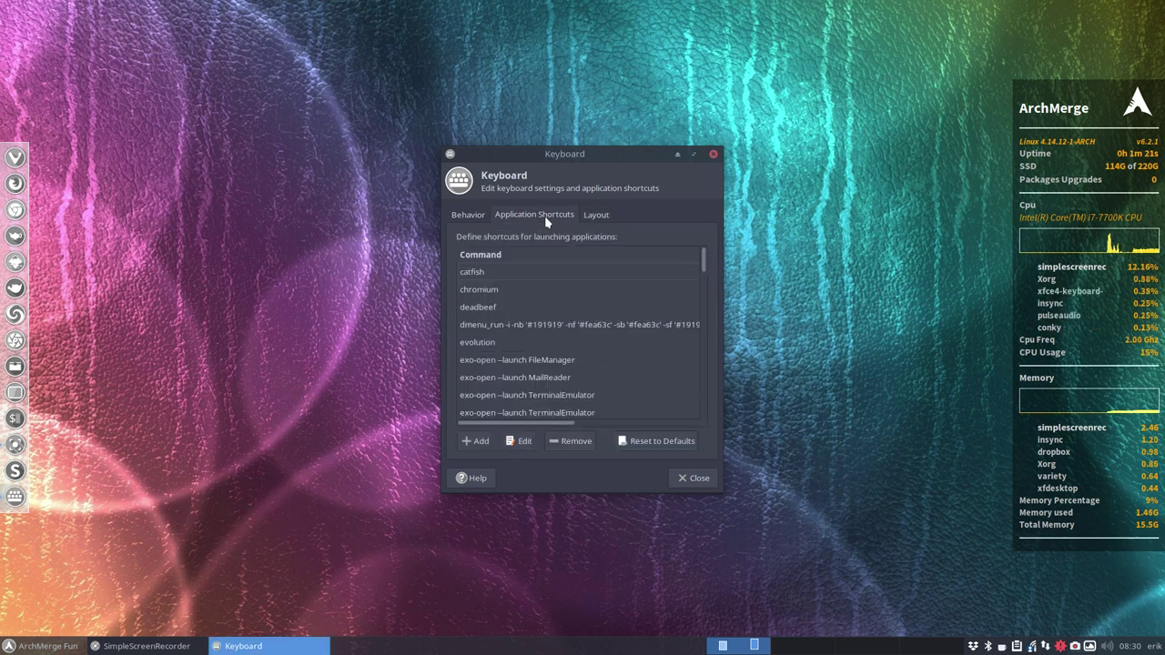
left_click(496, 277)
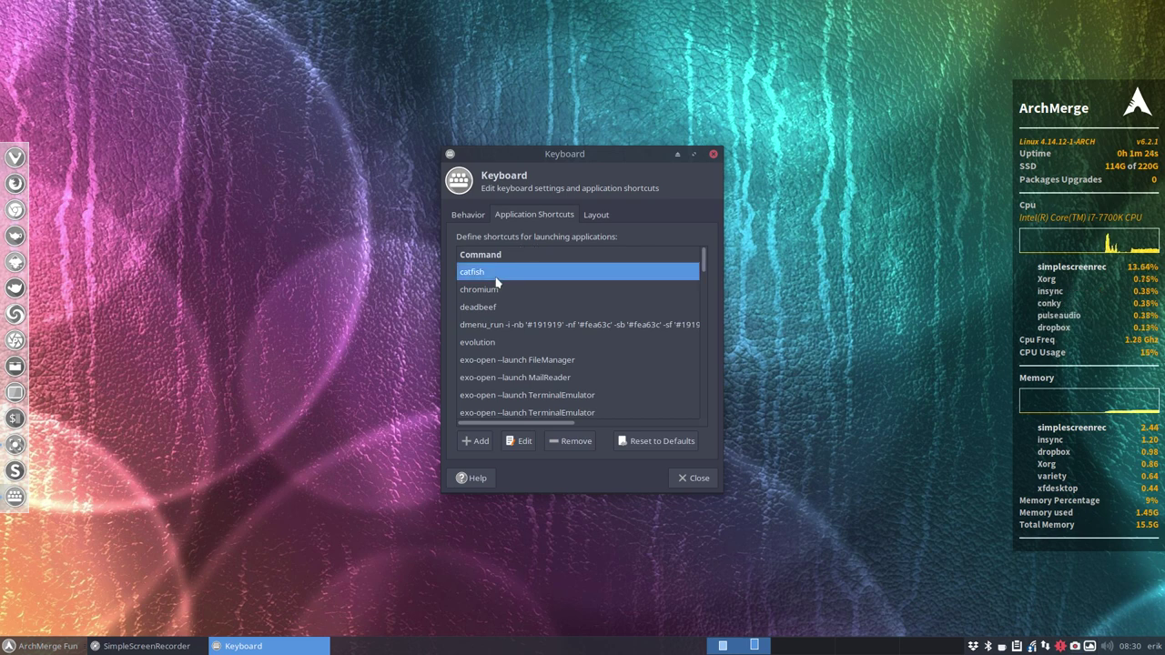
double_click(496, 277)
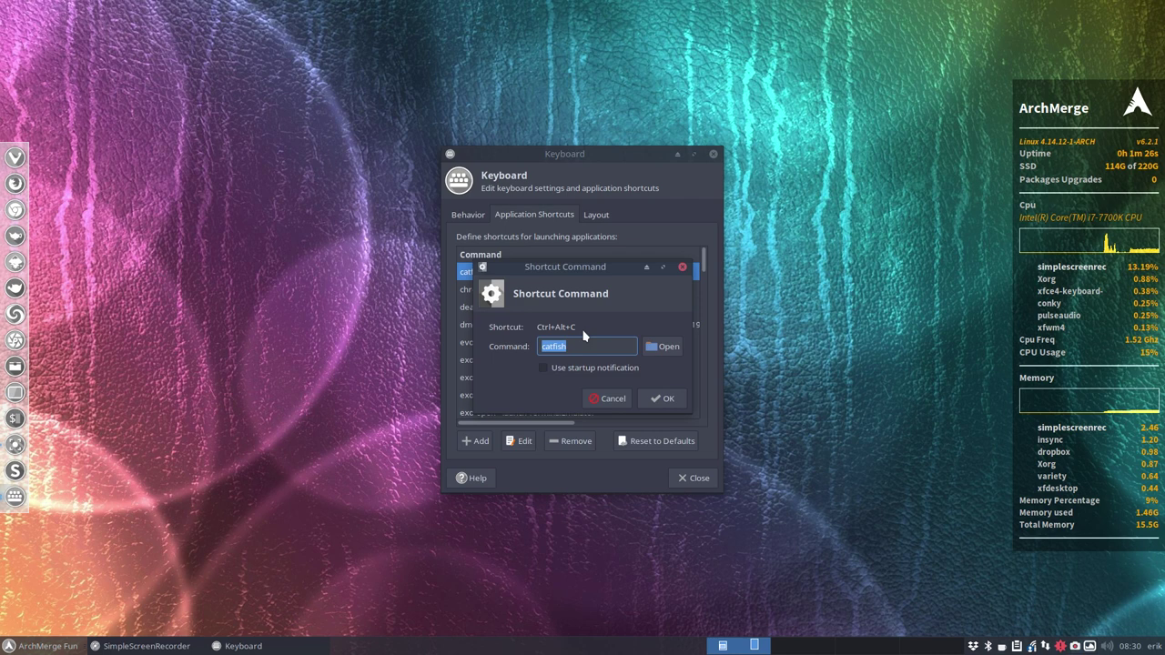
left_click(605, 401)
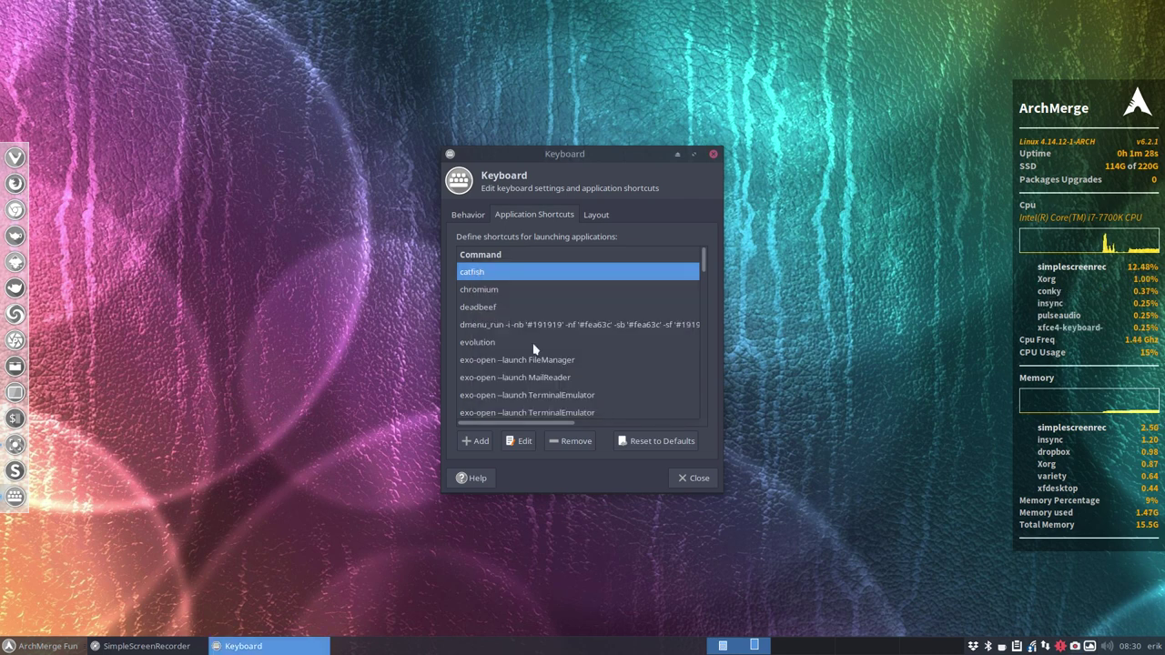
double_click(491, 290)
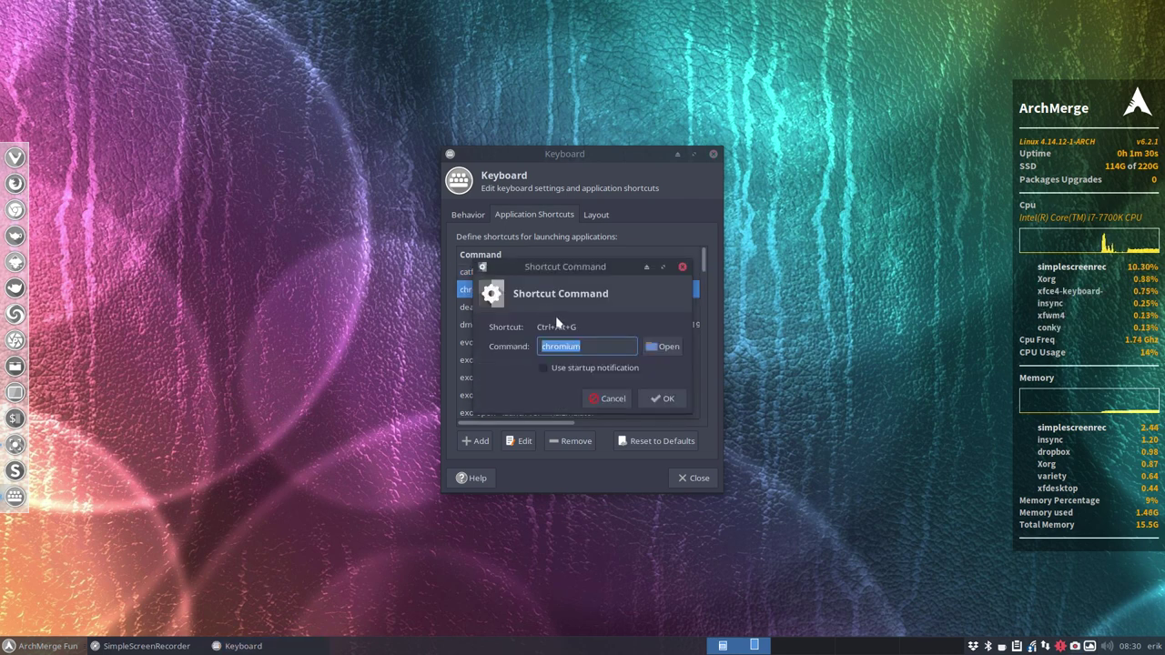
left_click(612, 399)
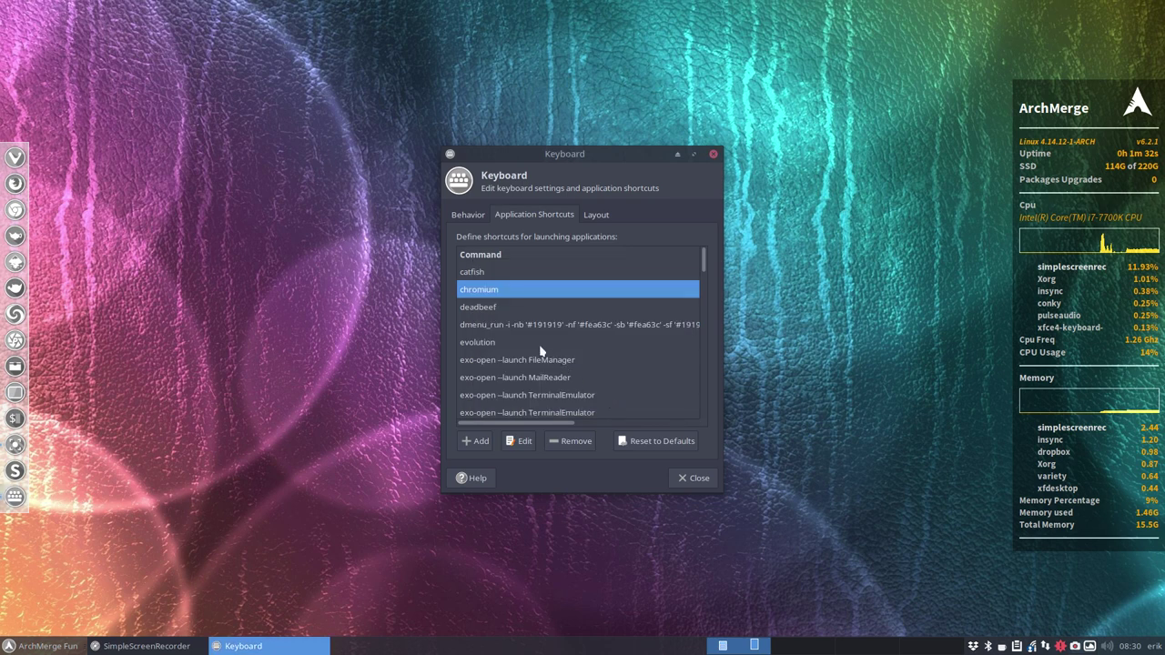
Step: Look up the xkill shortcut, then use Super+Escape to kill the Keyboard settings window
left_click(500, 310)
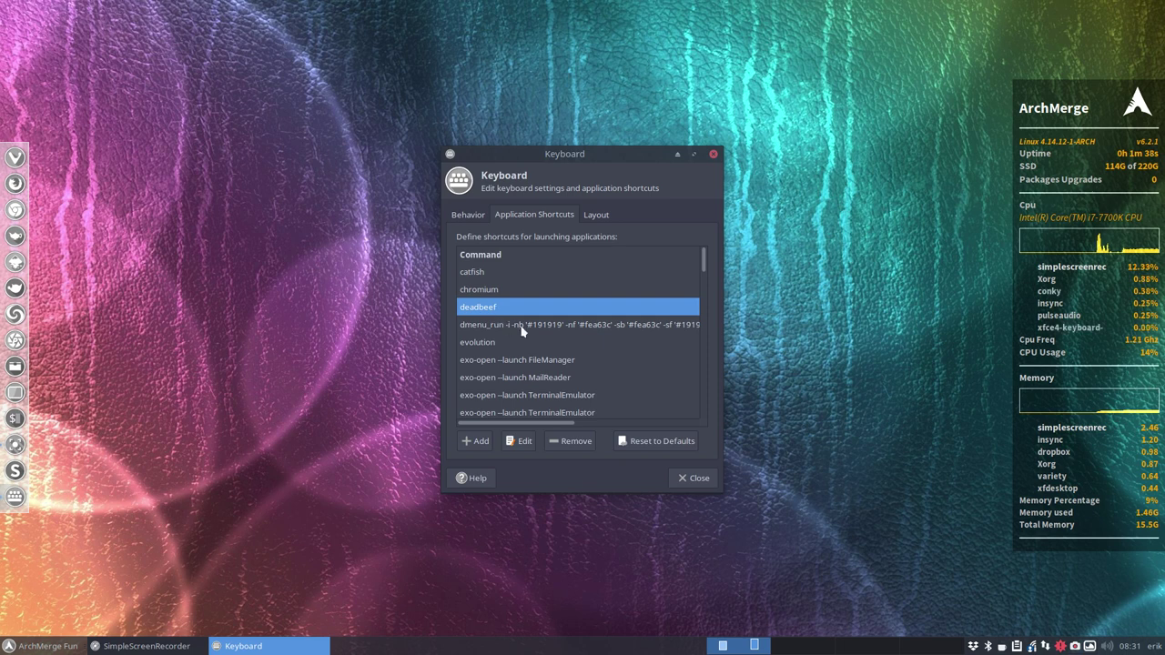
scroll(520, 337, "down", 10)
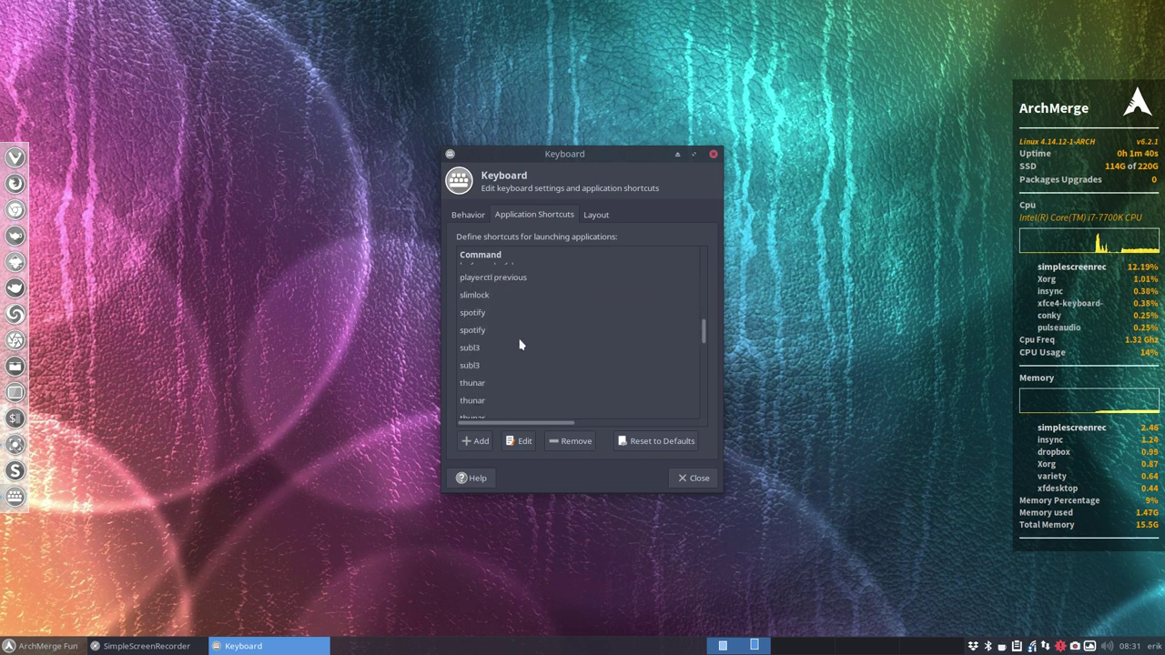
scroll(521, 344, "down", 5)
scroll(520, 343, "down", 2)
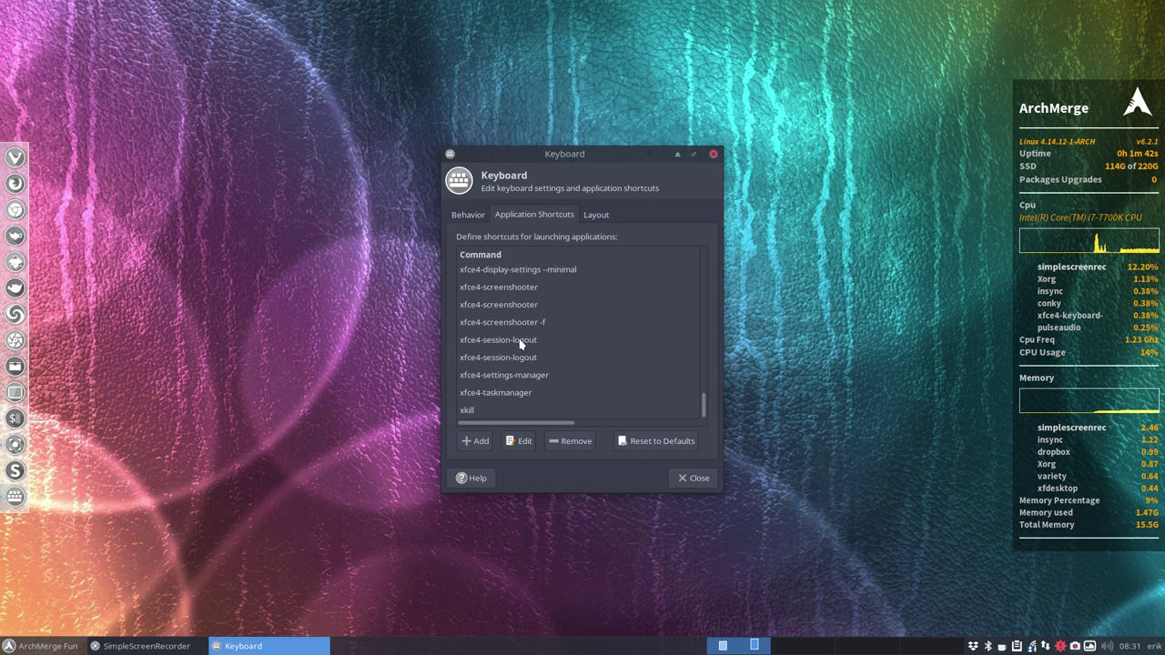
double_click(484, 411)
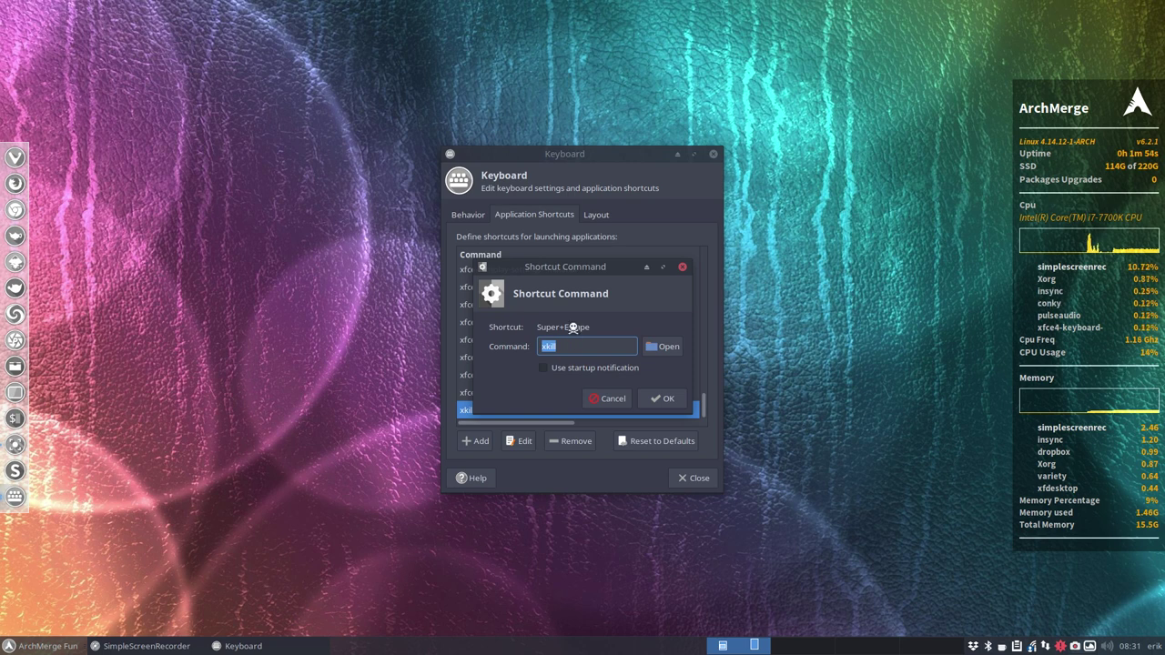
key("super+Escape")
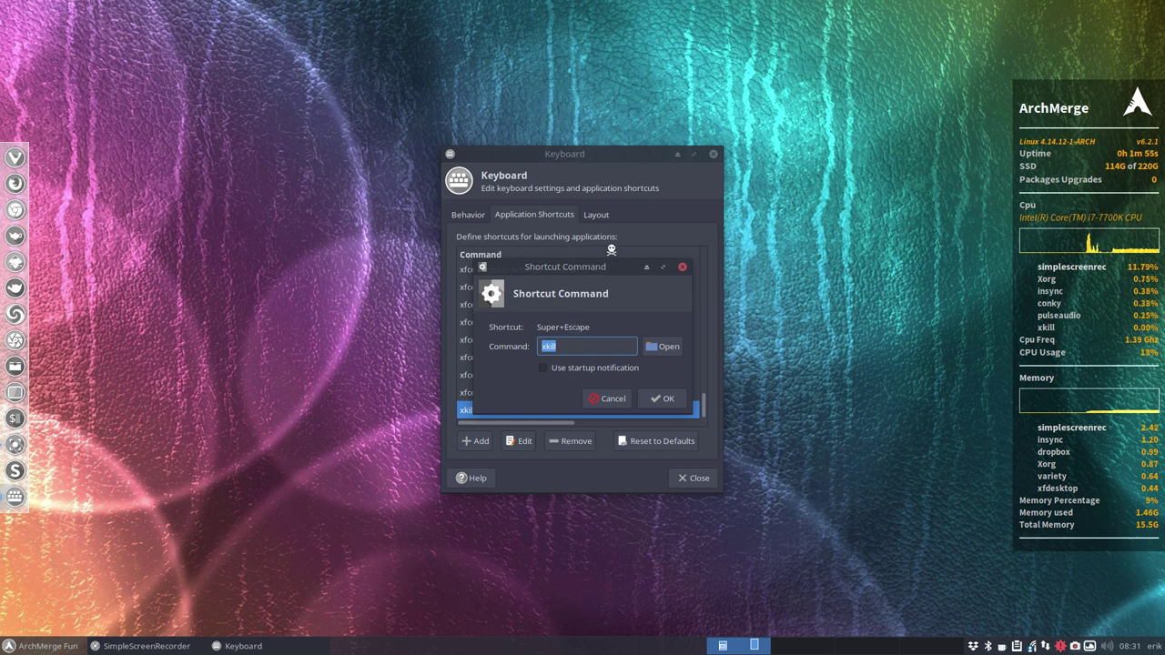
left_click(552, 156)
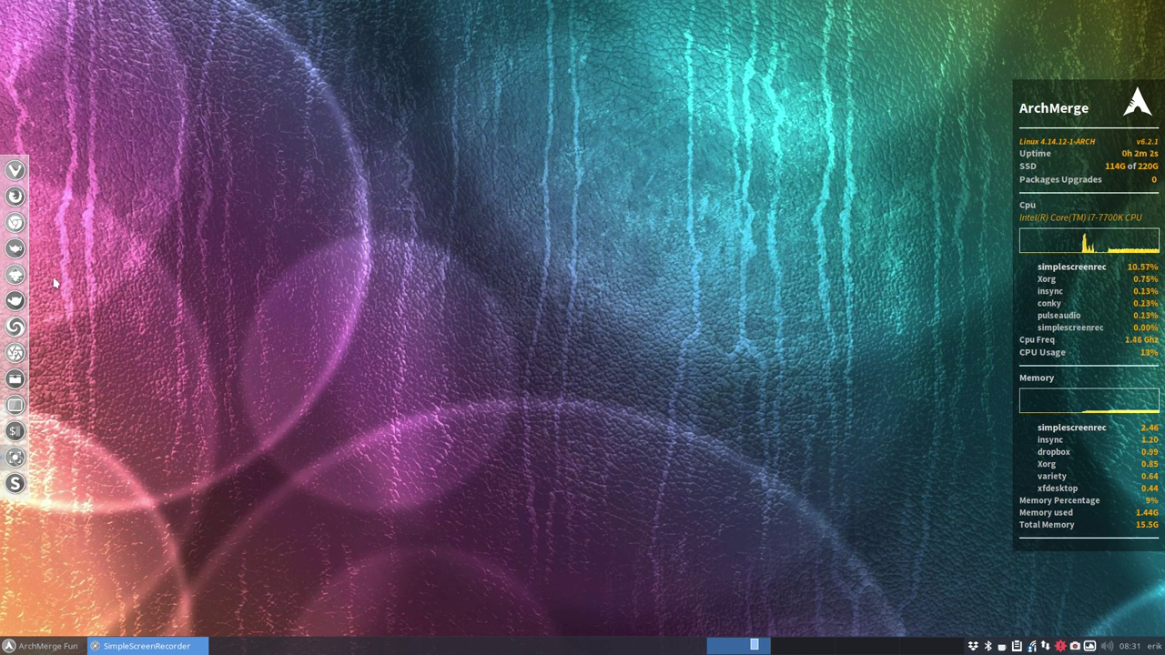
Step: Open Thunar on the home folder and toggle hidden files like .config off and back on with Ctrl+H
left_click(20, 380)
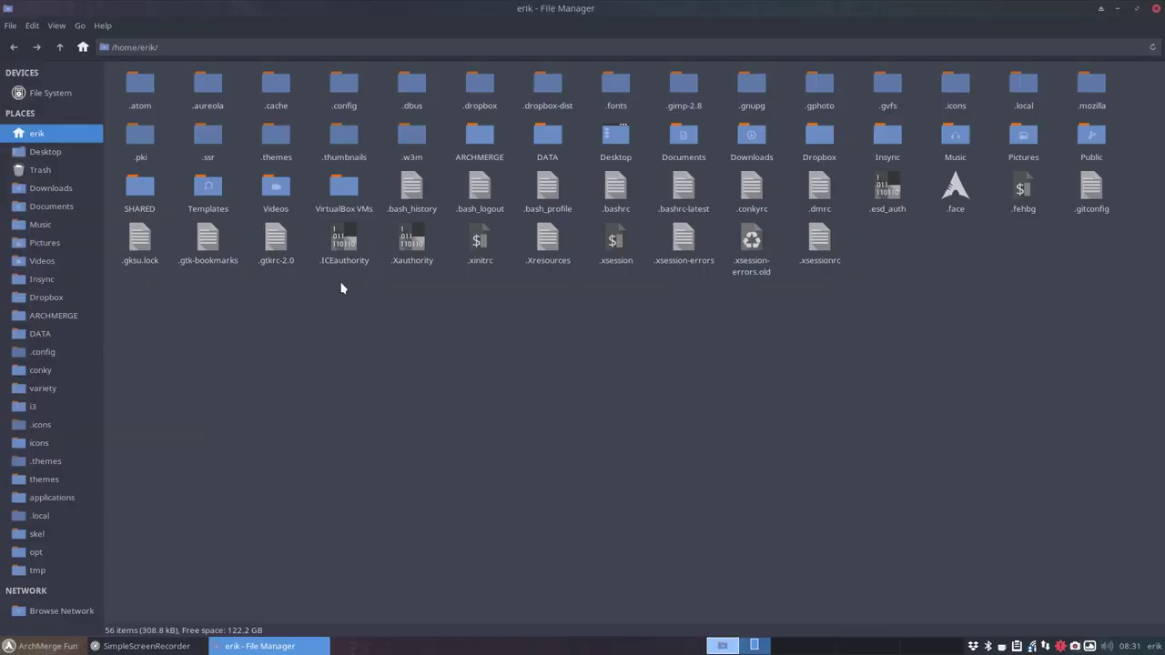
left_click(342, 84)
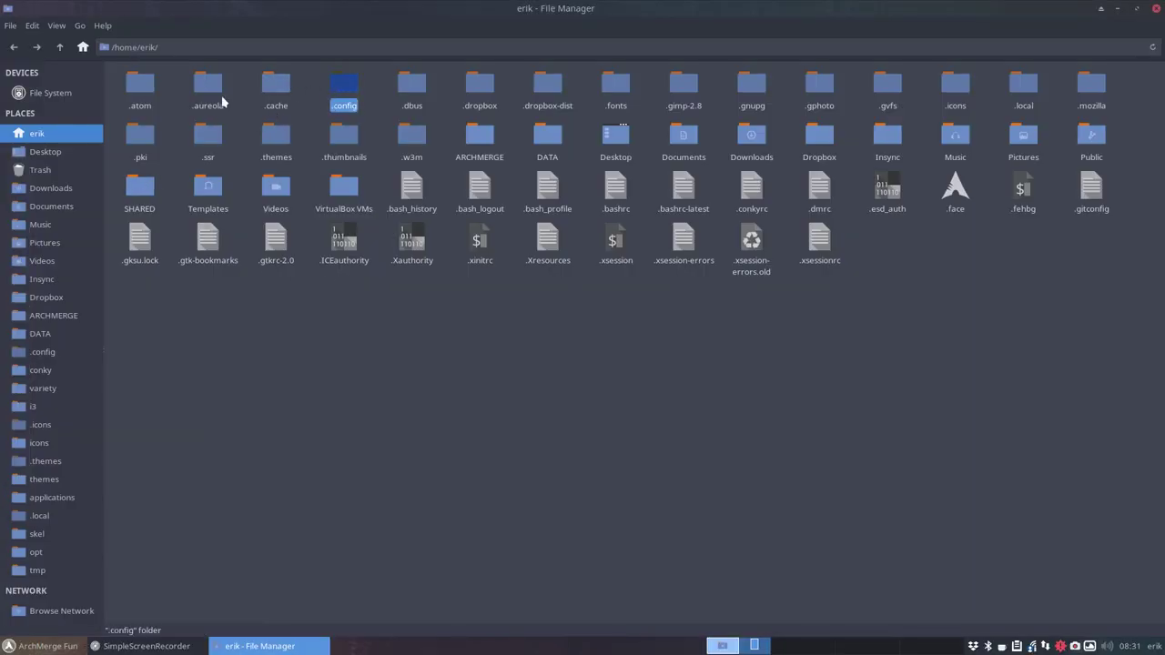
left_click_drag(119, 83, 899, 98)
left_click(832, 405)
key("ctrl+h")
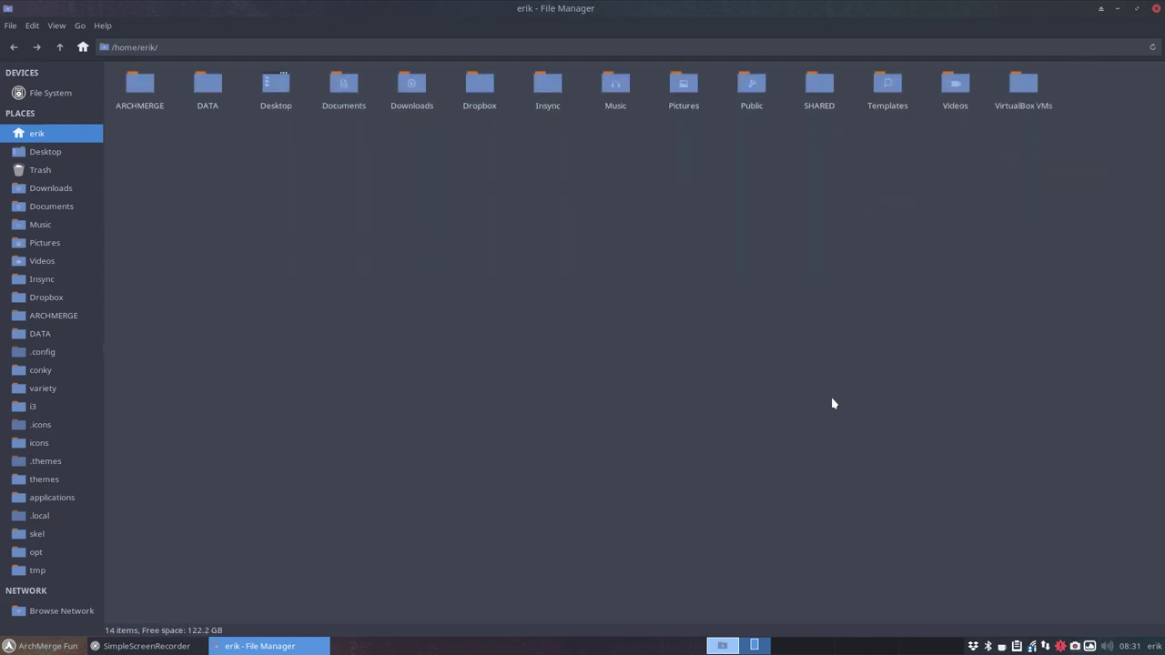
left_click(57, 26)
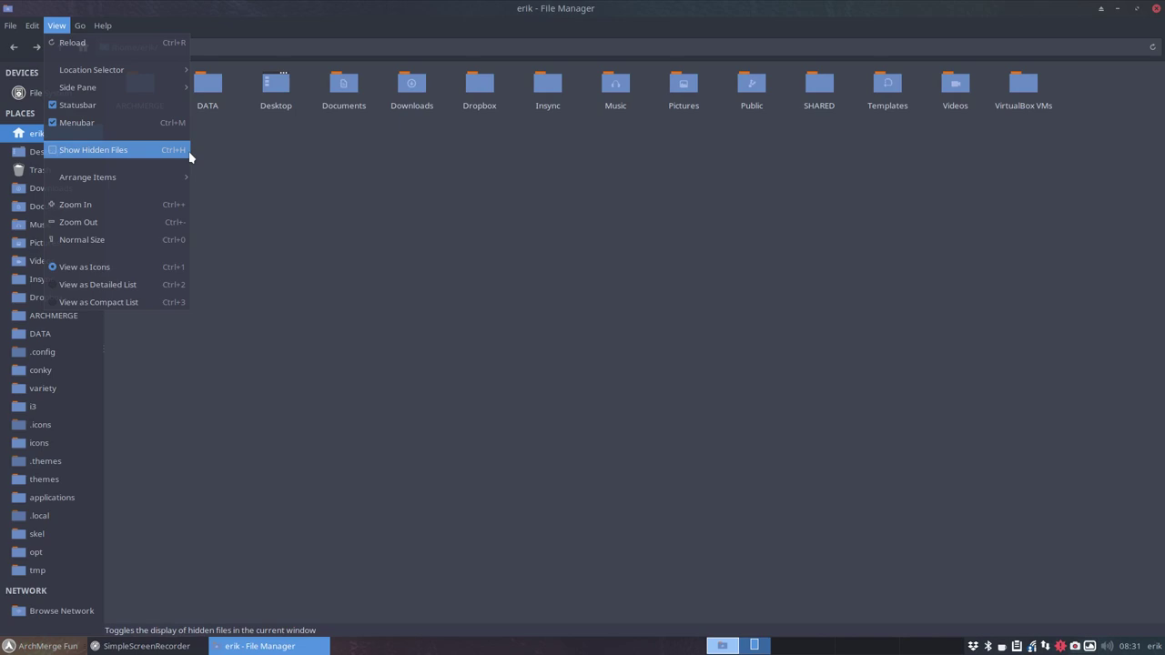
left_click(258, 173)
key("ctrl+h")
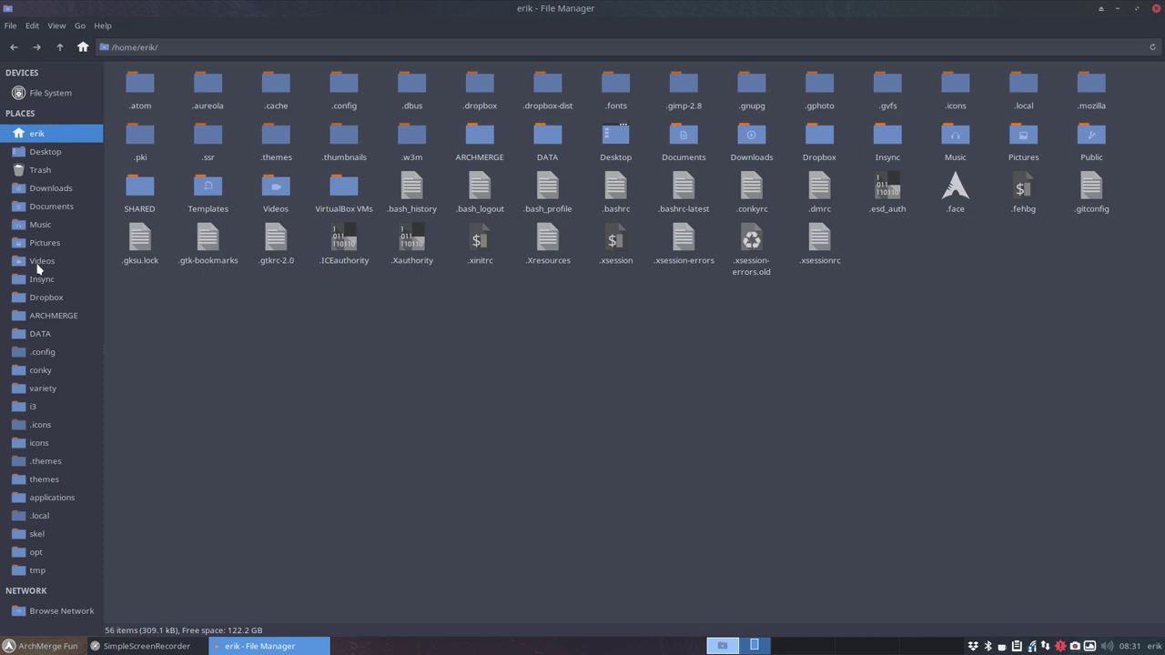
Step: Browse the hidden .config, .icons and .themes folders, ending back in .config
left_click(43, 354)
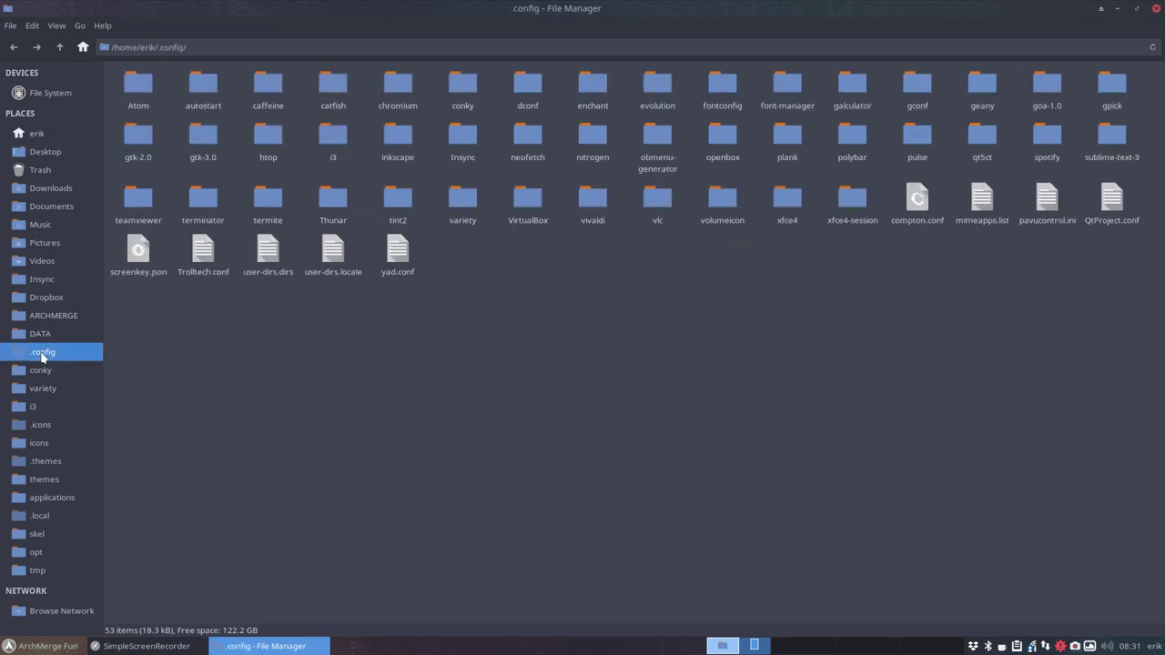
left_click(48, 432)
left_click(45, 464)
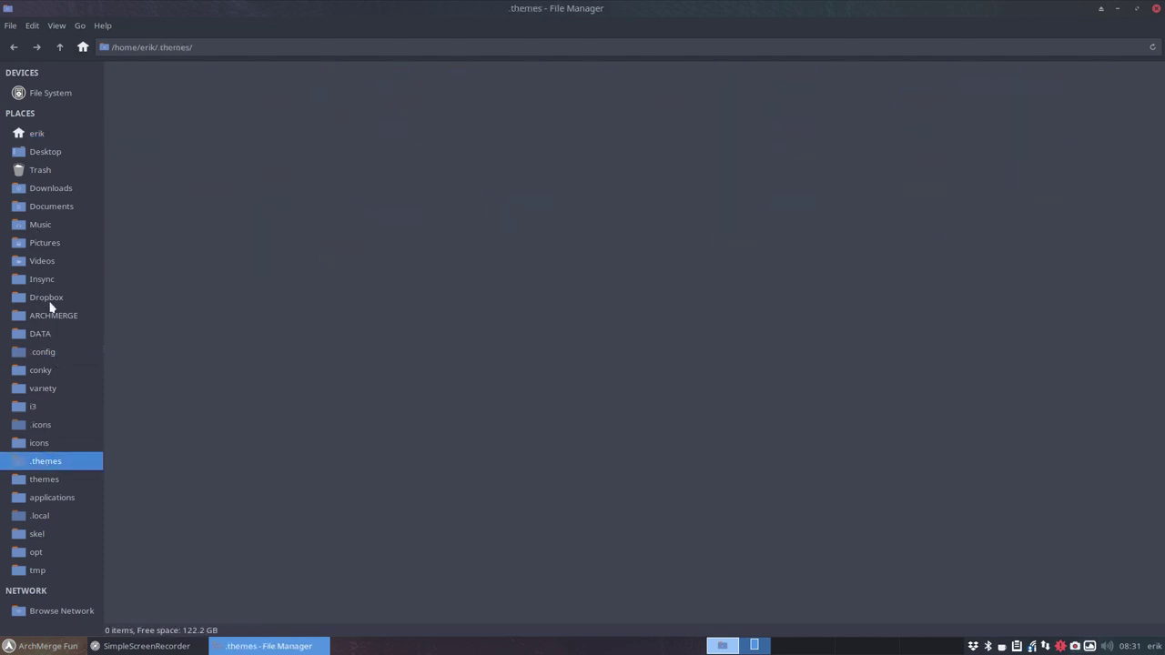
left_click(42, 353)
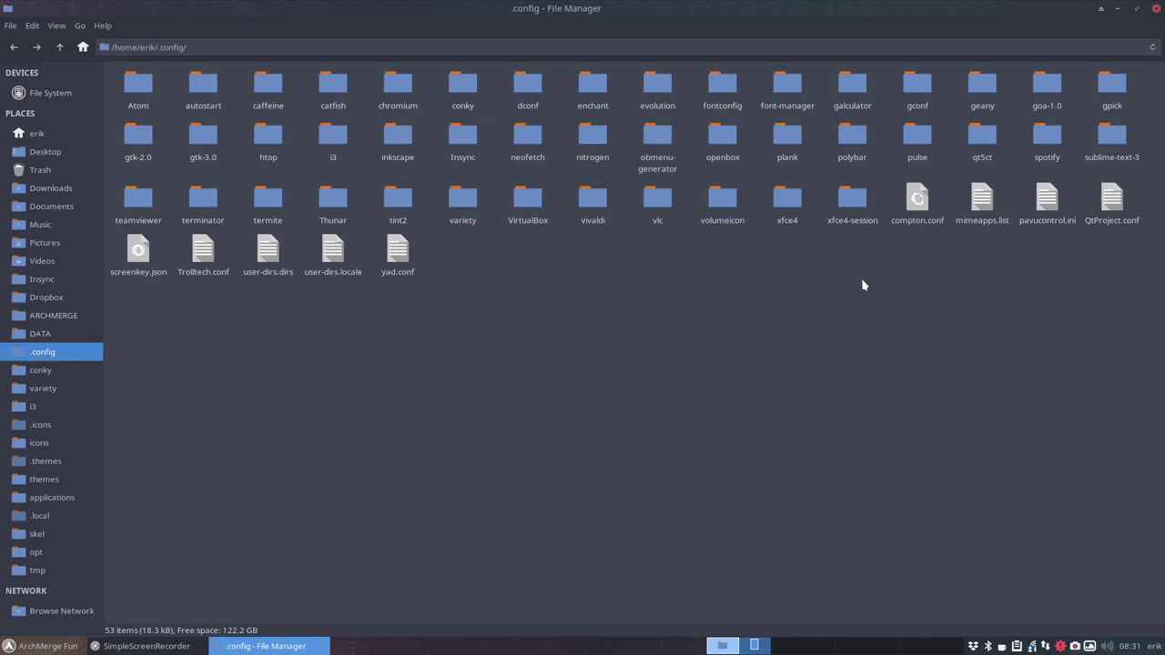
Step: Enter .config/xfce4, peek into xfwm4, then open the xfconf folder
double_click(788, 200)
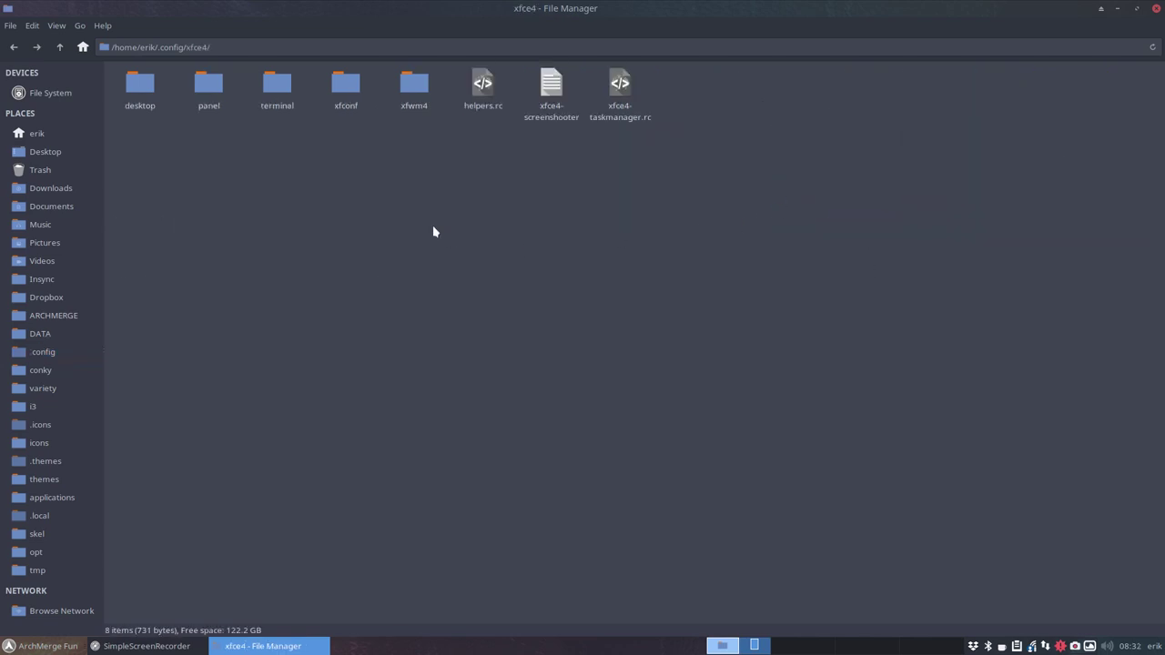
double_click(416, 83)
left_click(59, 46)
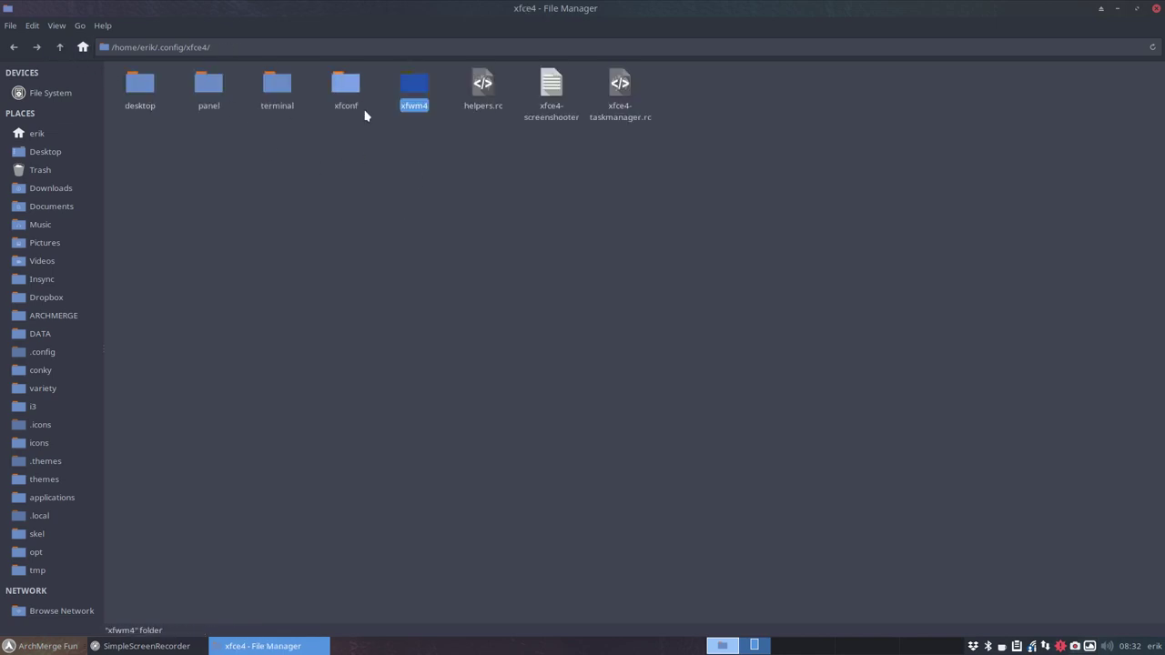
left_click(353, 87)
double_click(355, 86)
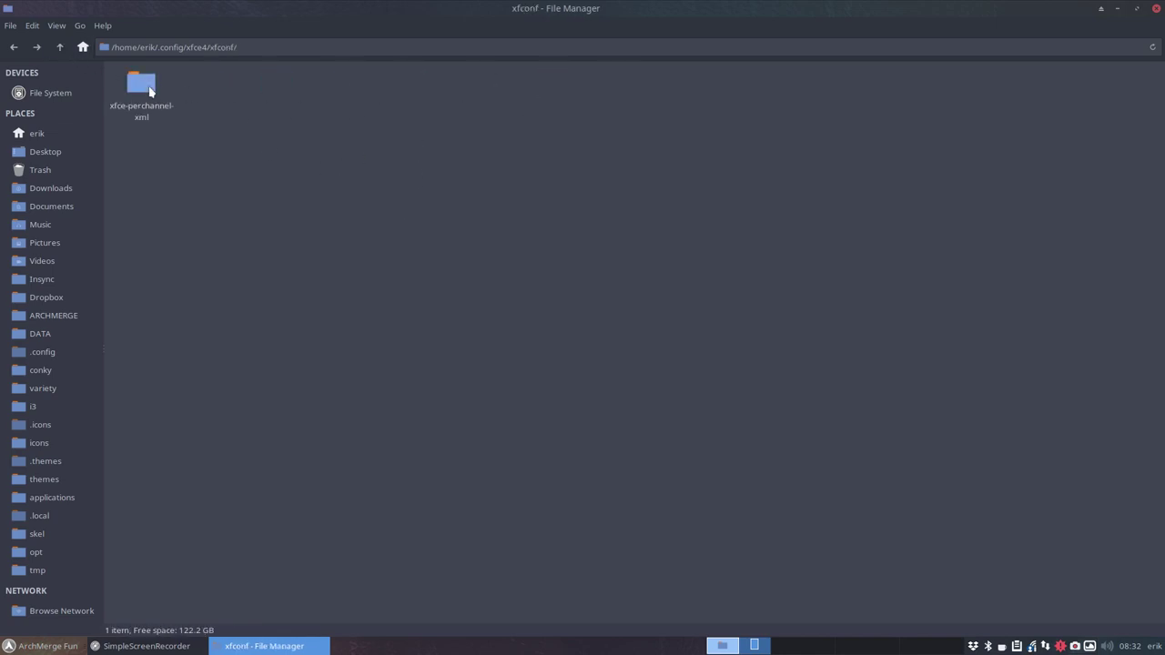
Step: Open xfce-perchannel-xml and select xfce4-keyboard-shortcuts.xml after checking the keyboard XML files
double_click(142, 83)
left_click(218, 87)
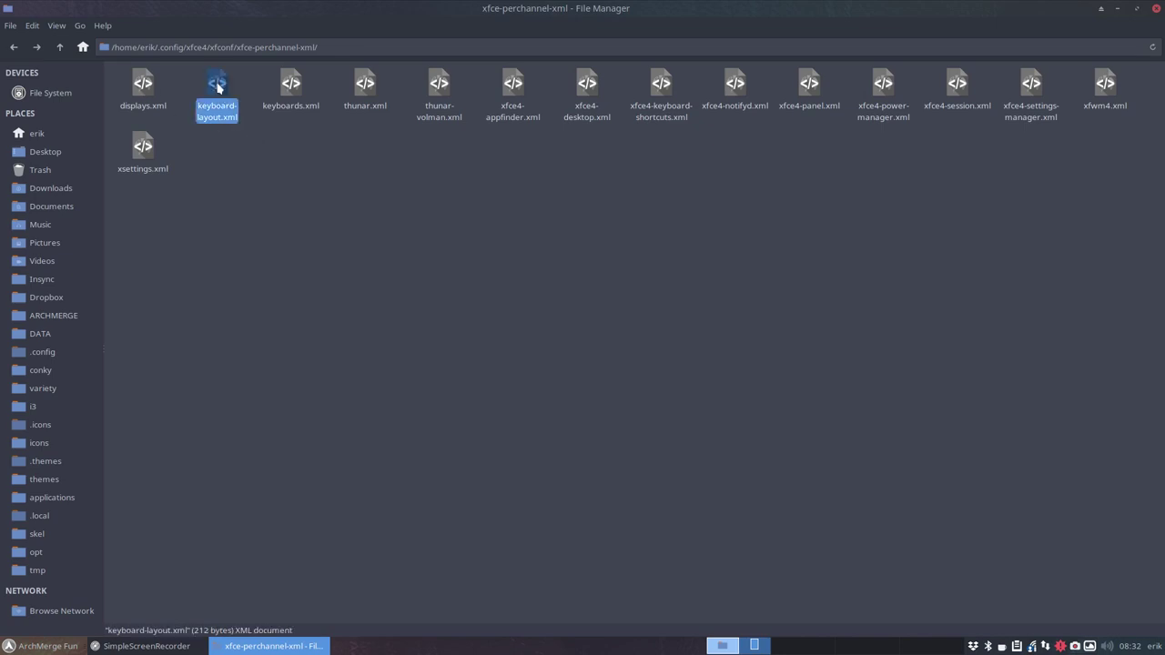
left_click(301, 89)
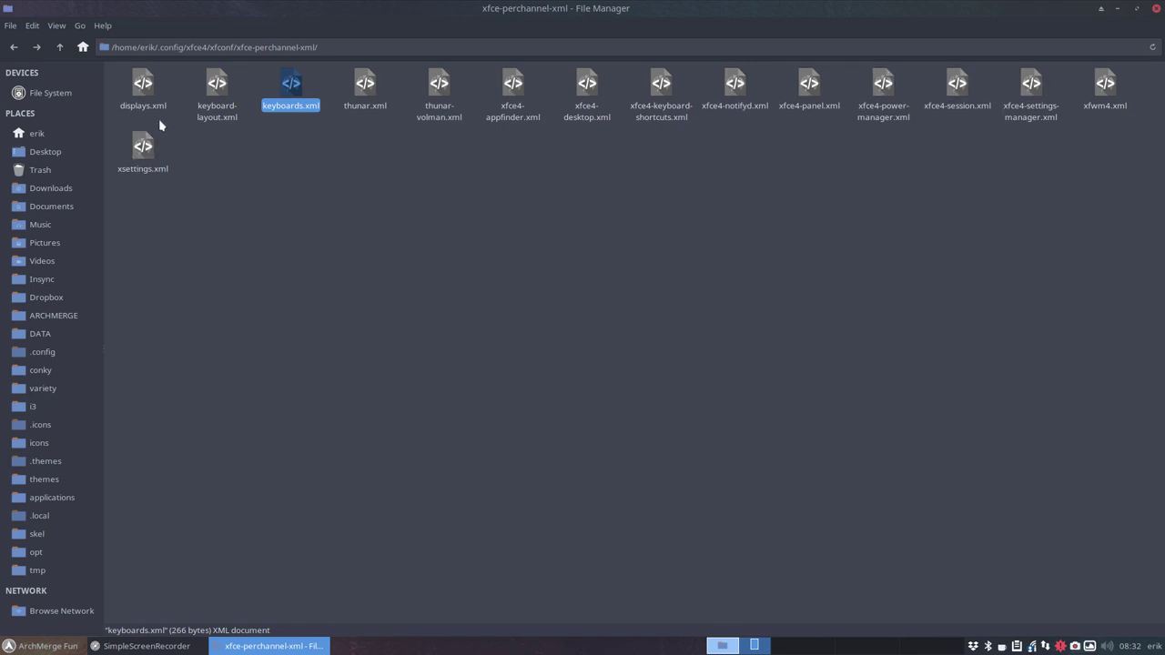
left_click(652, 166)
left_click(661, 91)
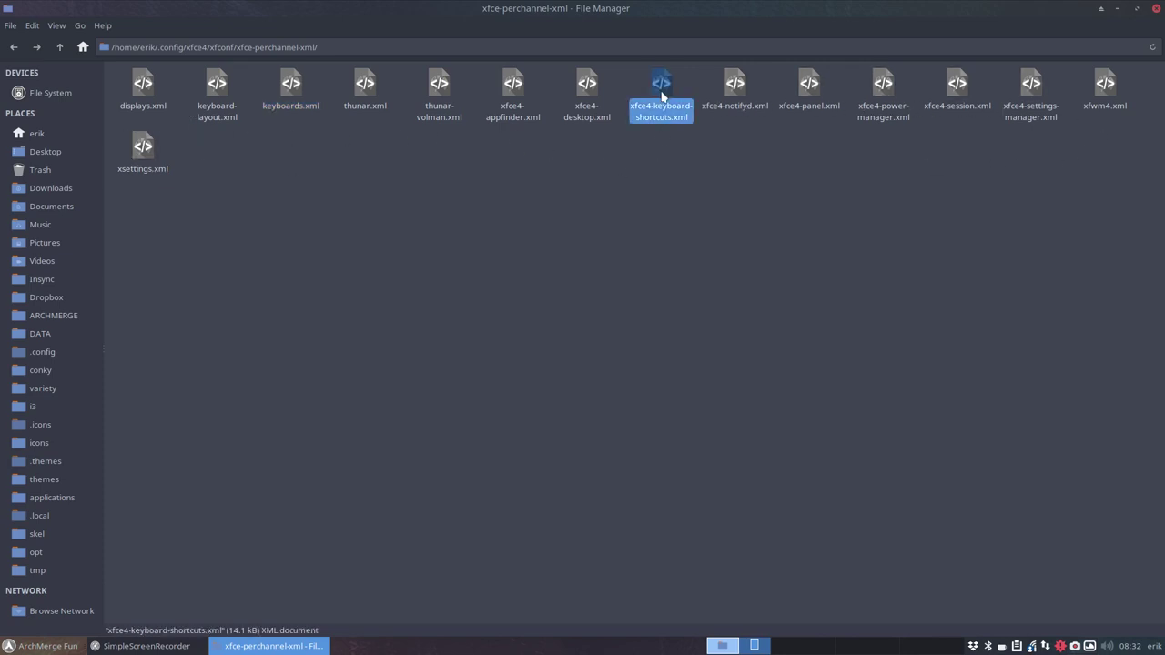
Step: Open xfce4-keyboard-shortcuts.xml in Geany and highlight the escaped Alt in the Alt+F1 entry
double_click(661, 95)
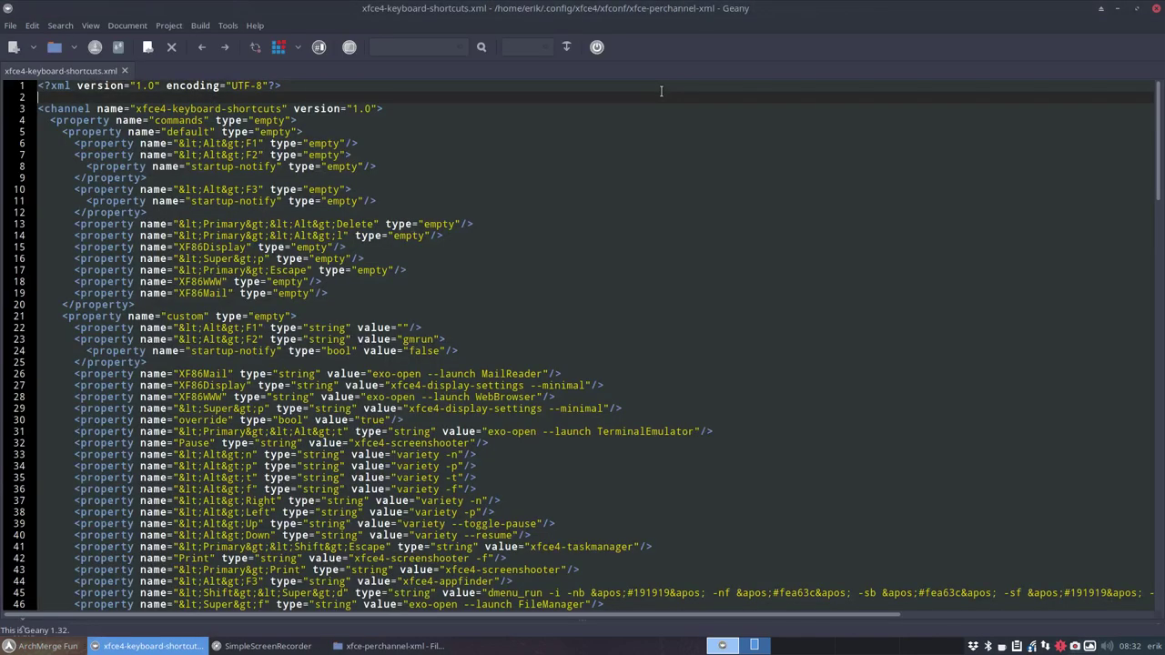
scroll(425, 327, "down", 10)
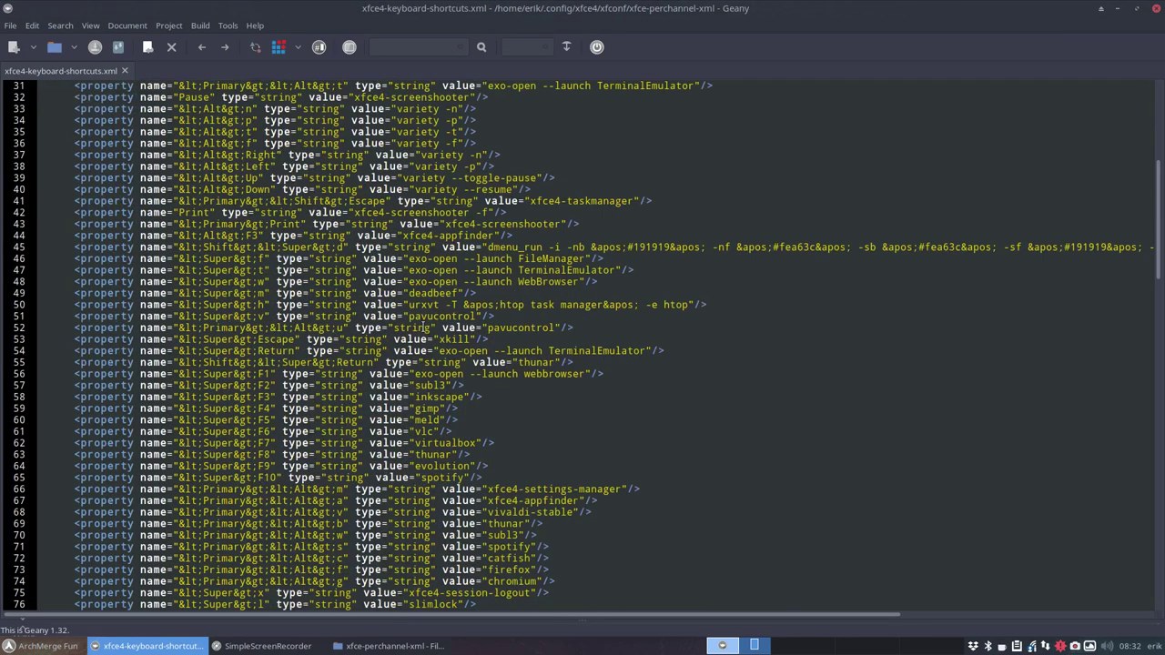
scroll(425, 326, "up", 10)
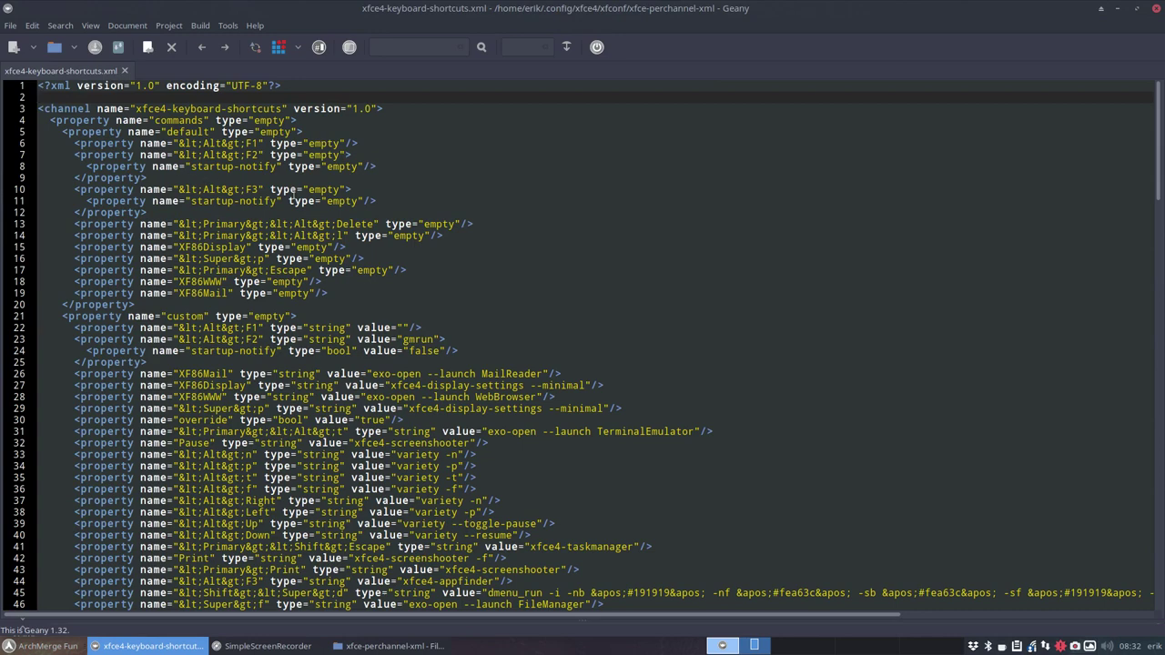
left_click_drag(178, 143, 240, 143)
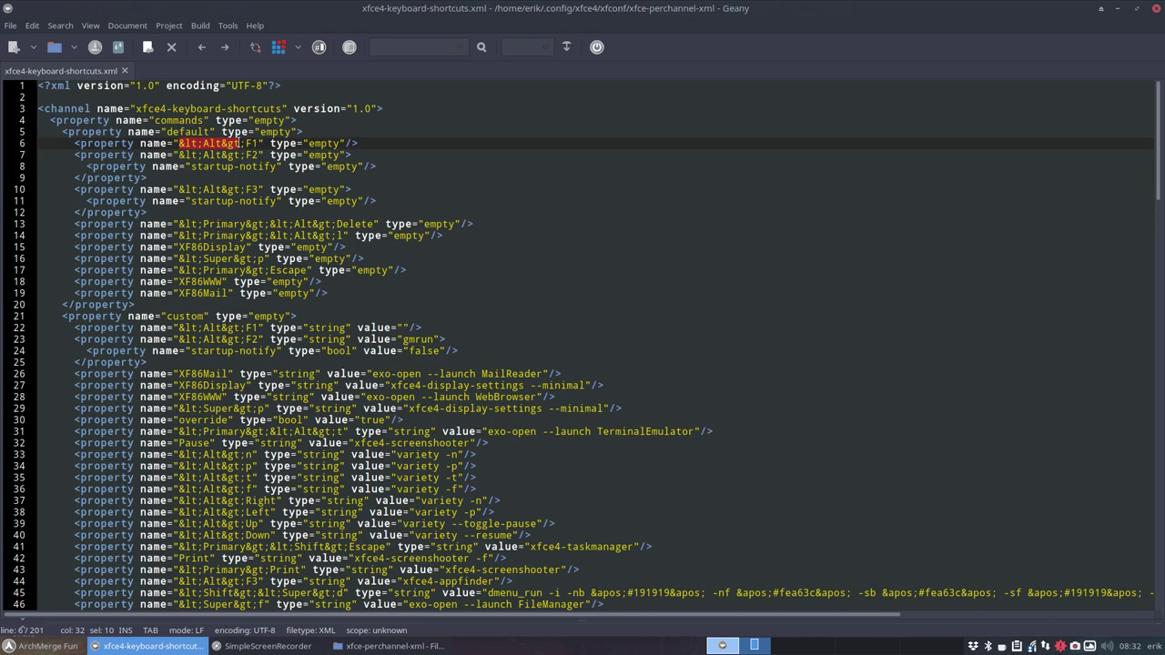
left_click(381, 190)
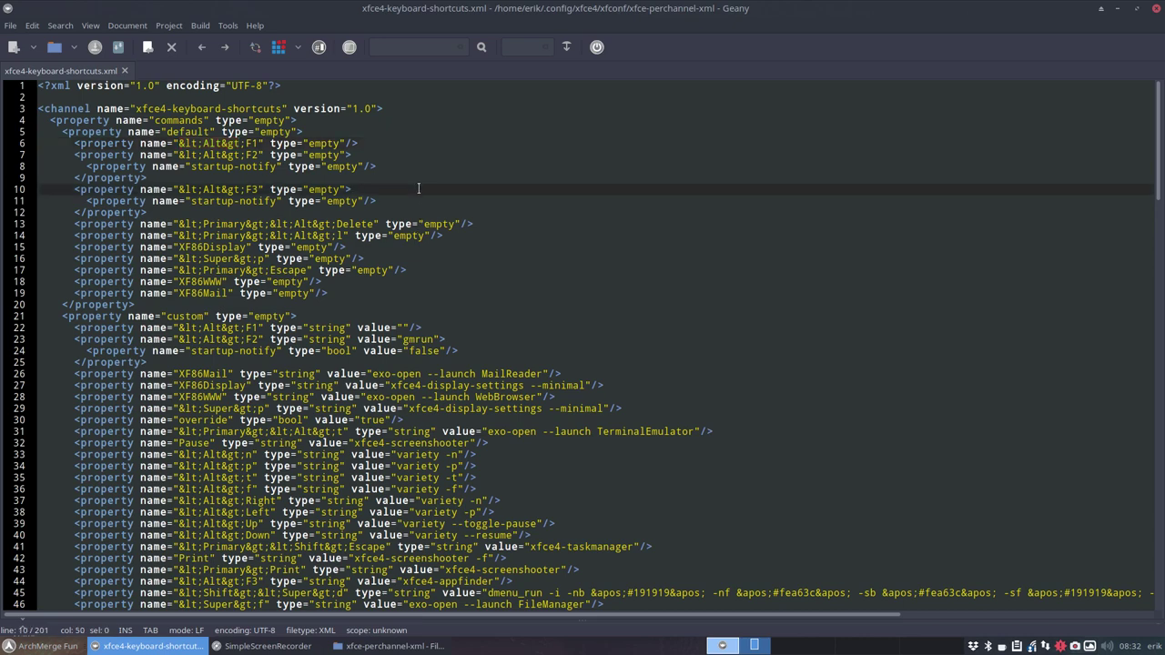
Step: Highlight the meld, gimp and inkscape launchers and the Super modifier on lines 58–60
scroll(401, 319, "down", 15)
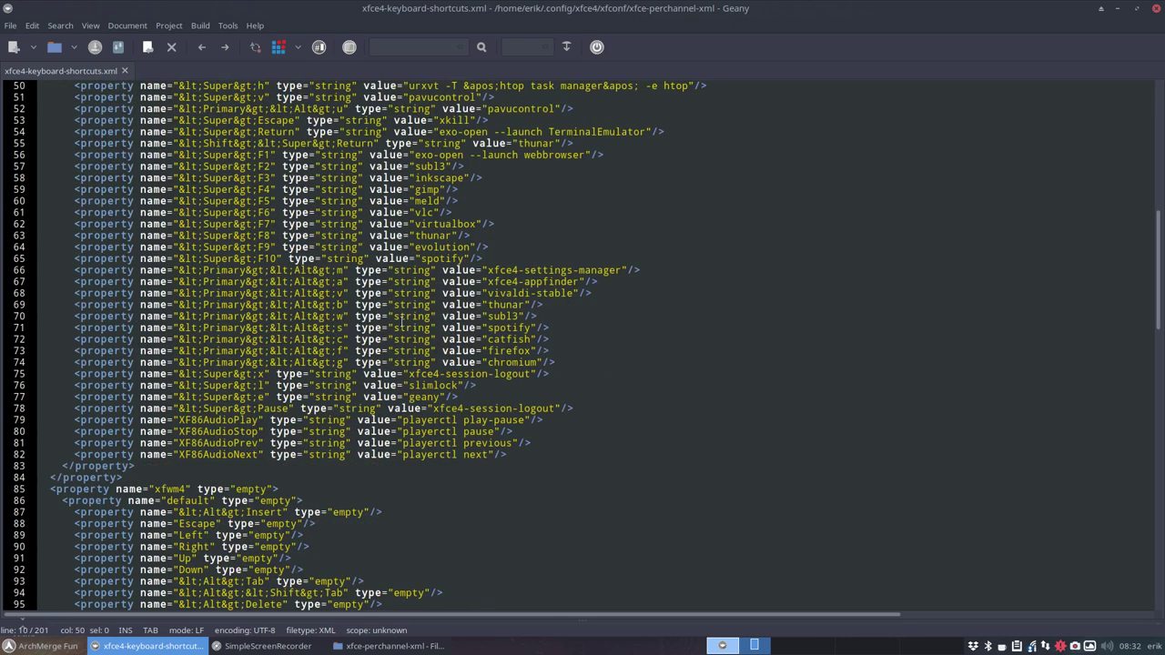
double_click(428, 200)
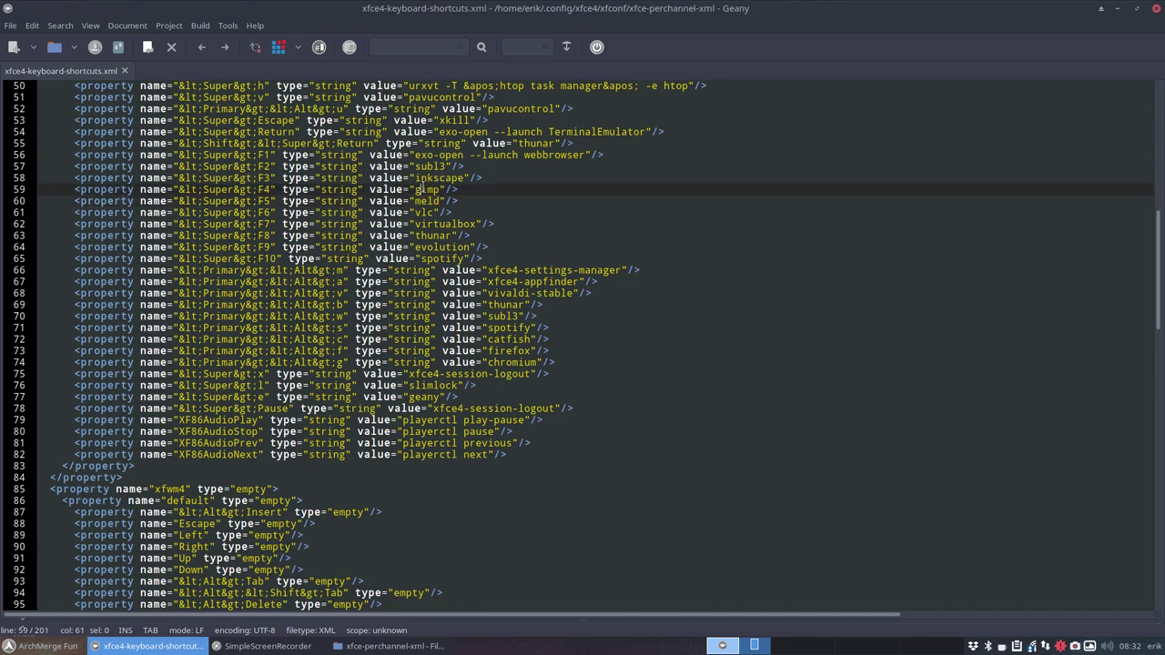
double_click(425, 189)
left_click(270, 189)
left_click(414, 178)
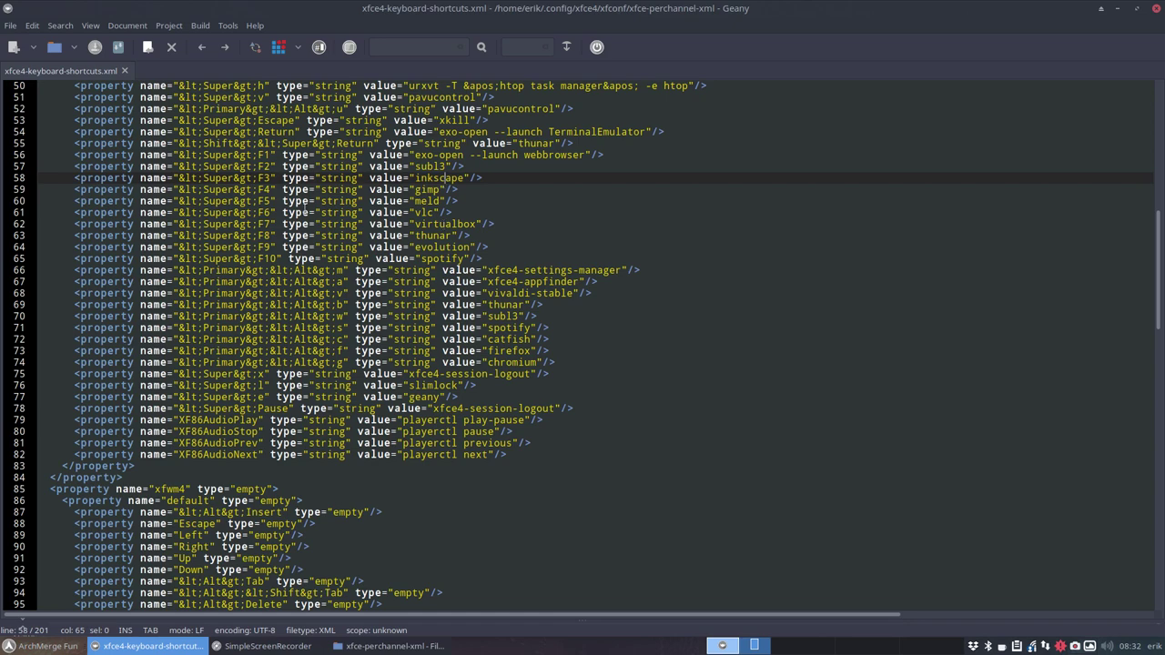
left_click_drag(202, 177, 242, 178)
Step: Close Geany, go up to .config, open the openbox folder and select rc.xml
left_click(1157, 8)
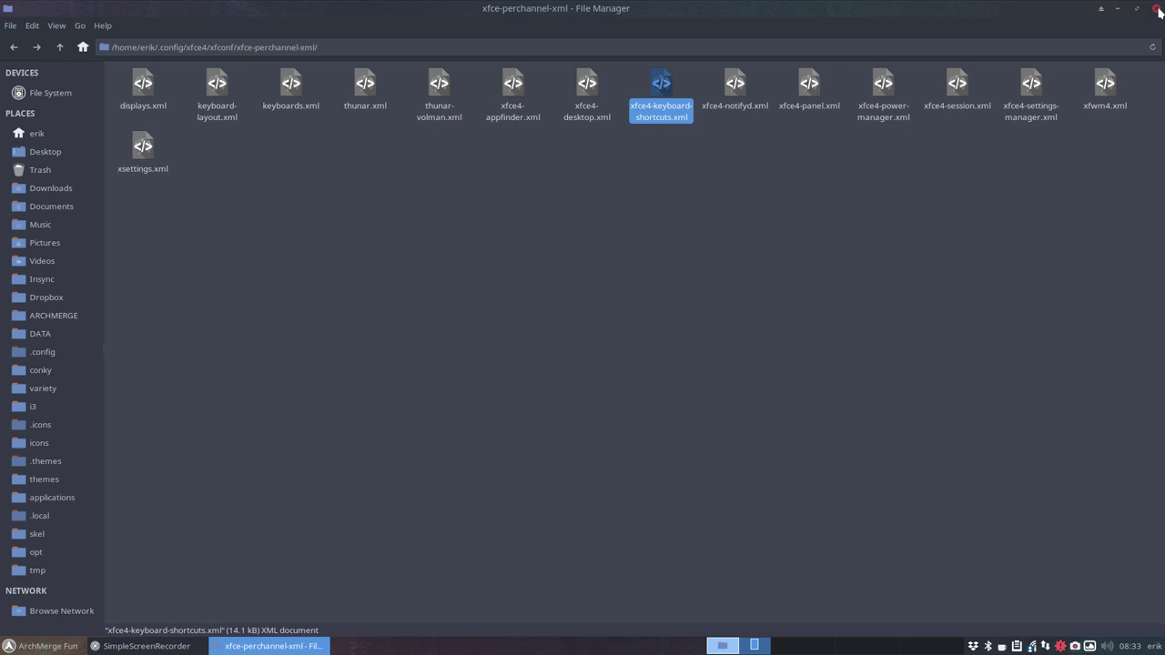
left_click(61, 52)
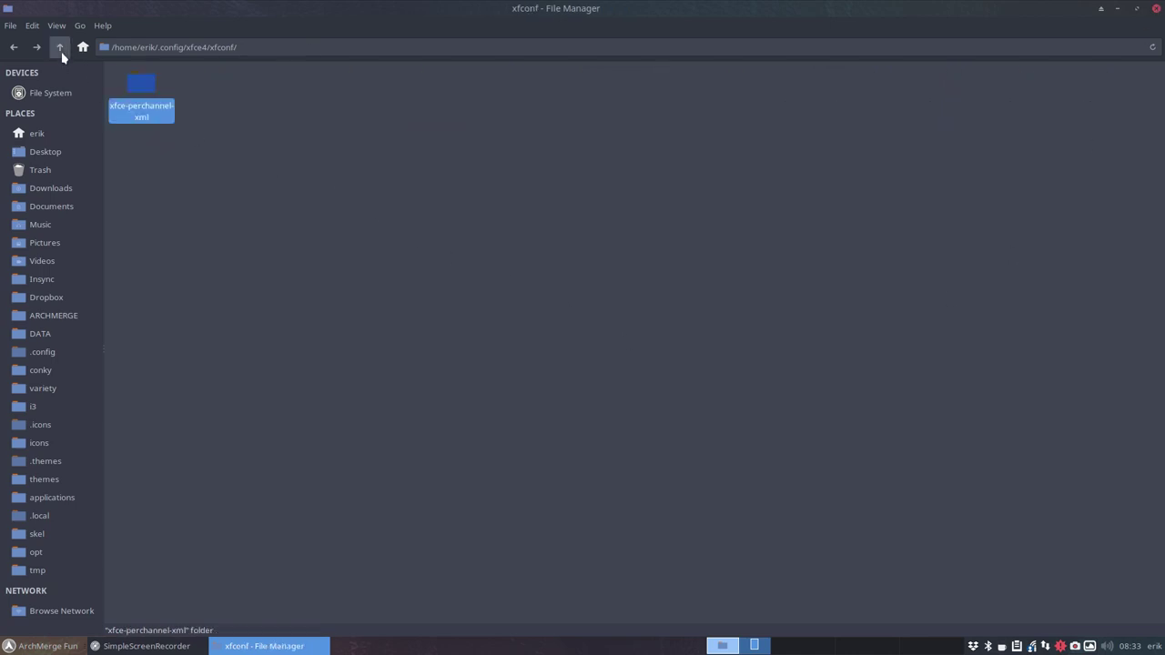
left_click(61, 48)
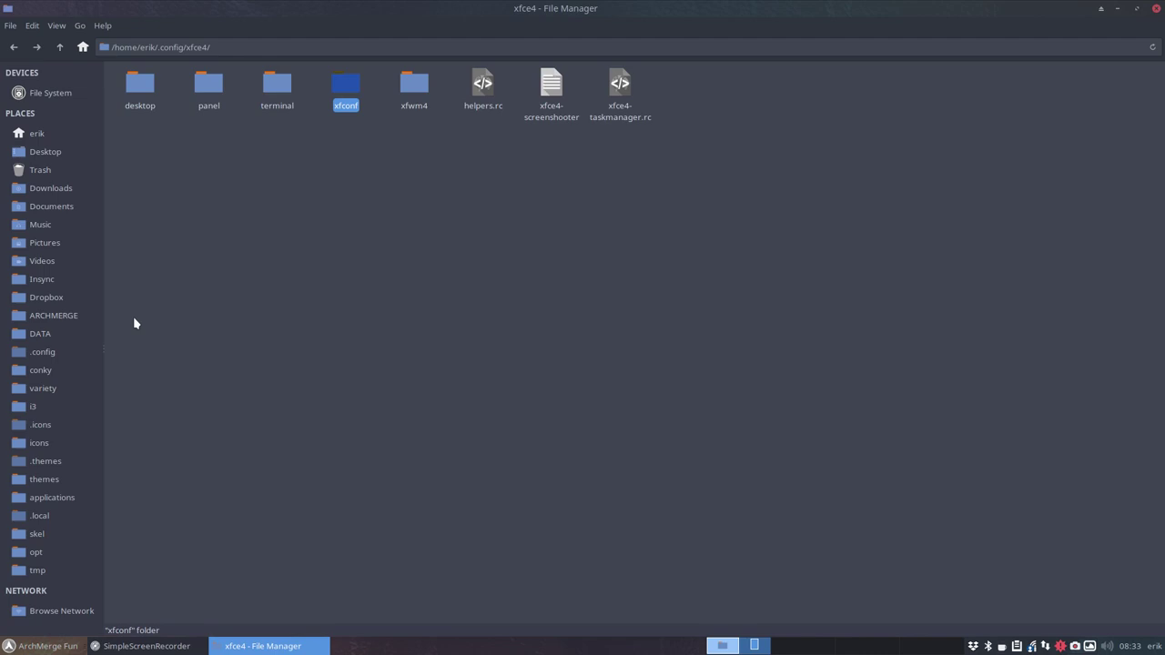
left_click(221, 288)
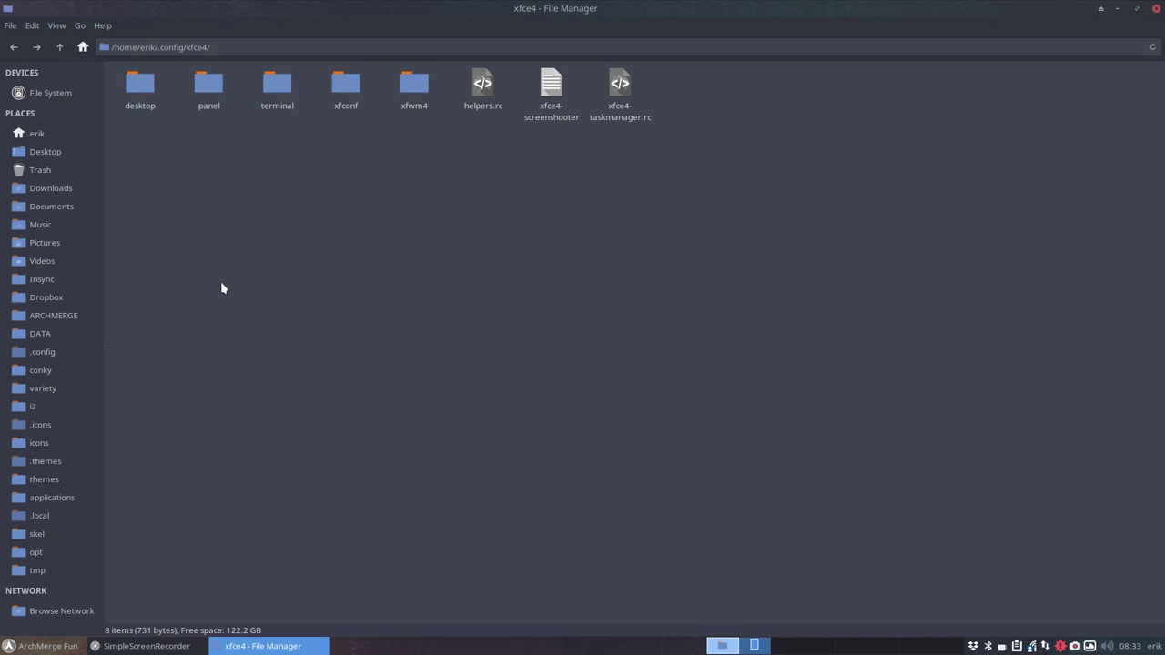
left_click(60, 48)
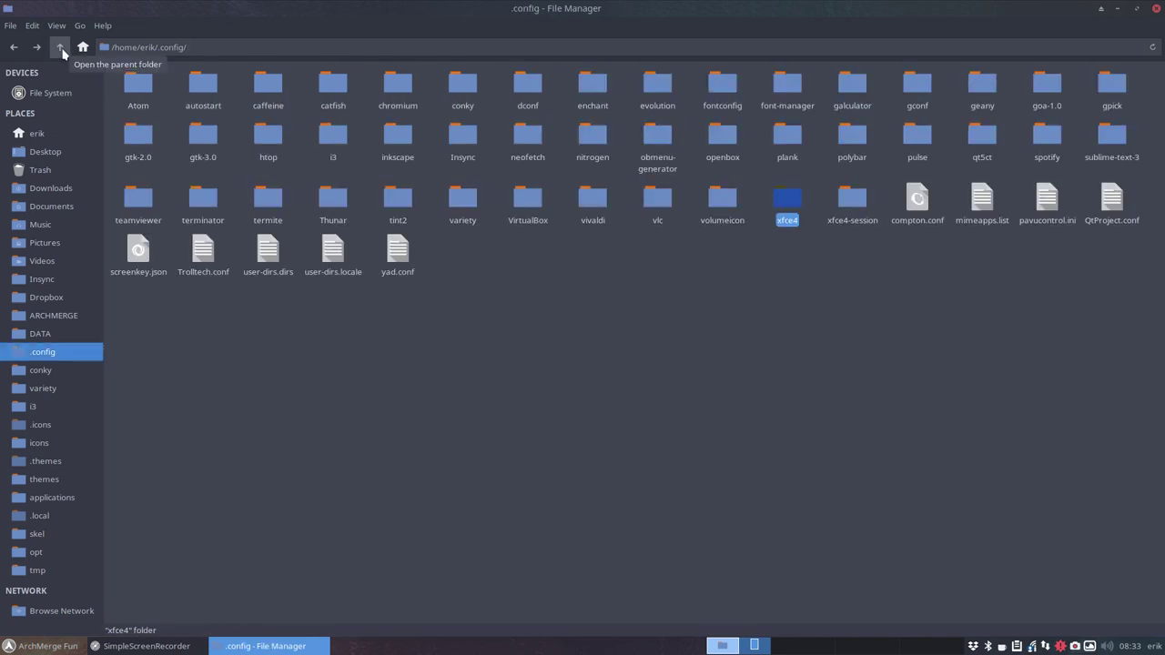
left_click(587, 263)
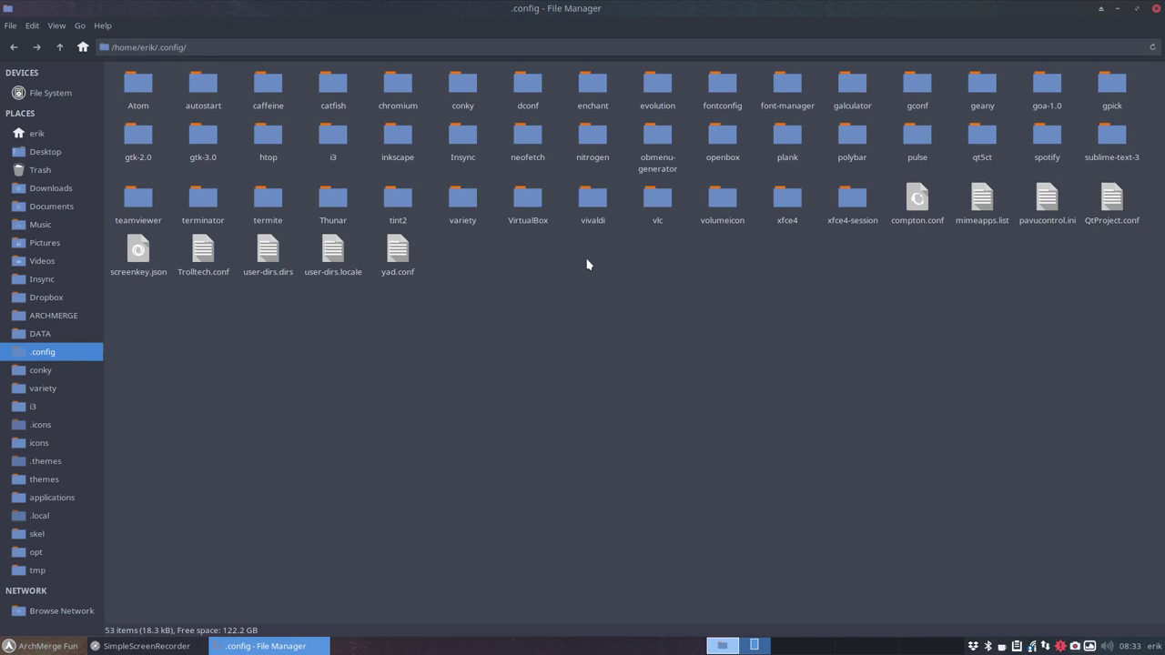
double_click(721, 135)
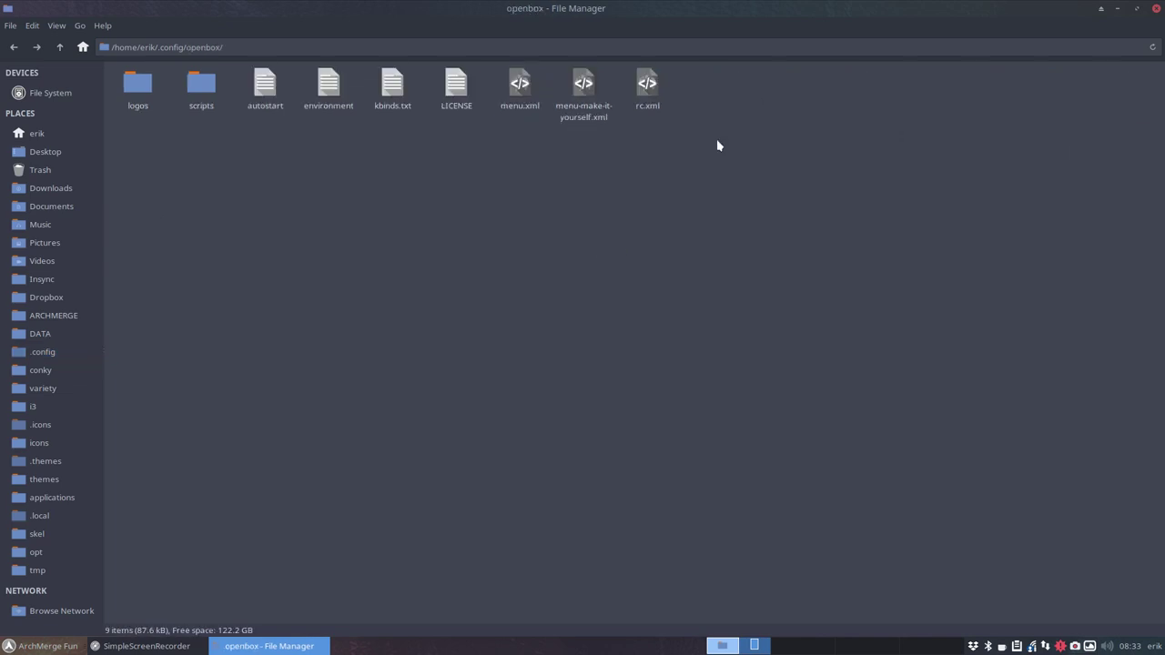
left_click(652, 93)
Step: Open rc.xml in Geany, highlight the A-F2 and A-F3 bindings, and test Alt+F3's Application Finder
double_click(652, 91)
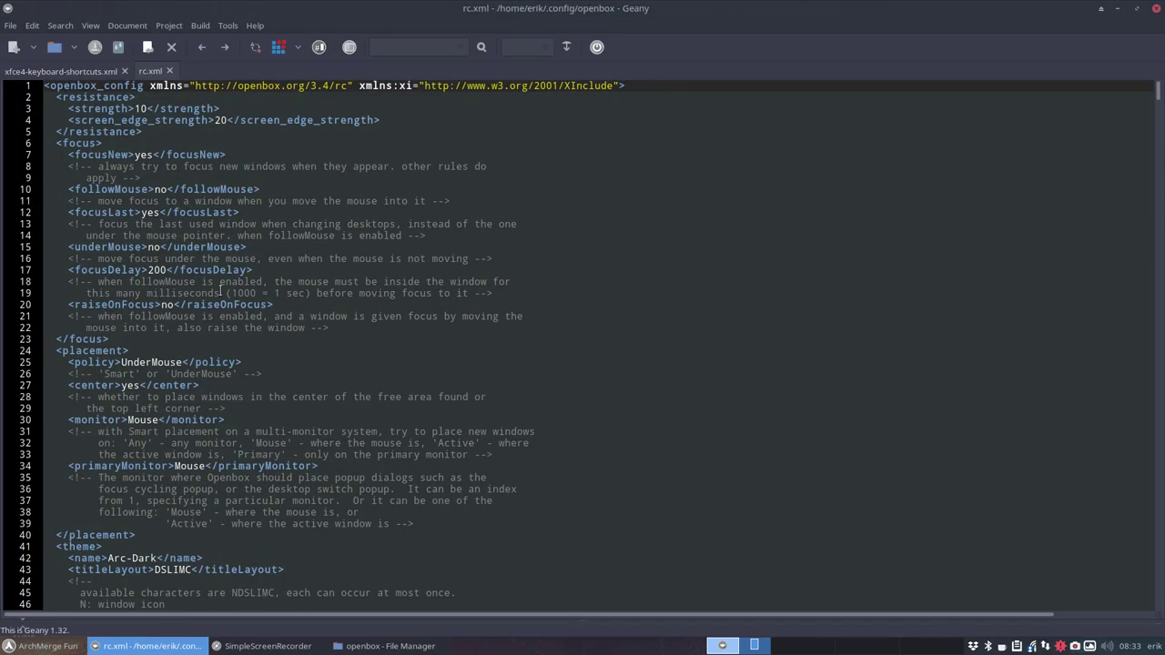
scroll(219, 290, "down", 20)
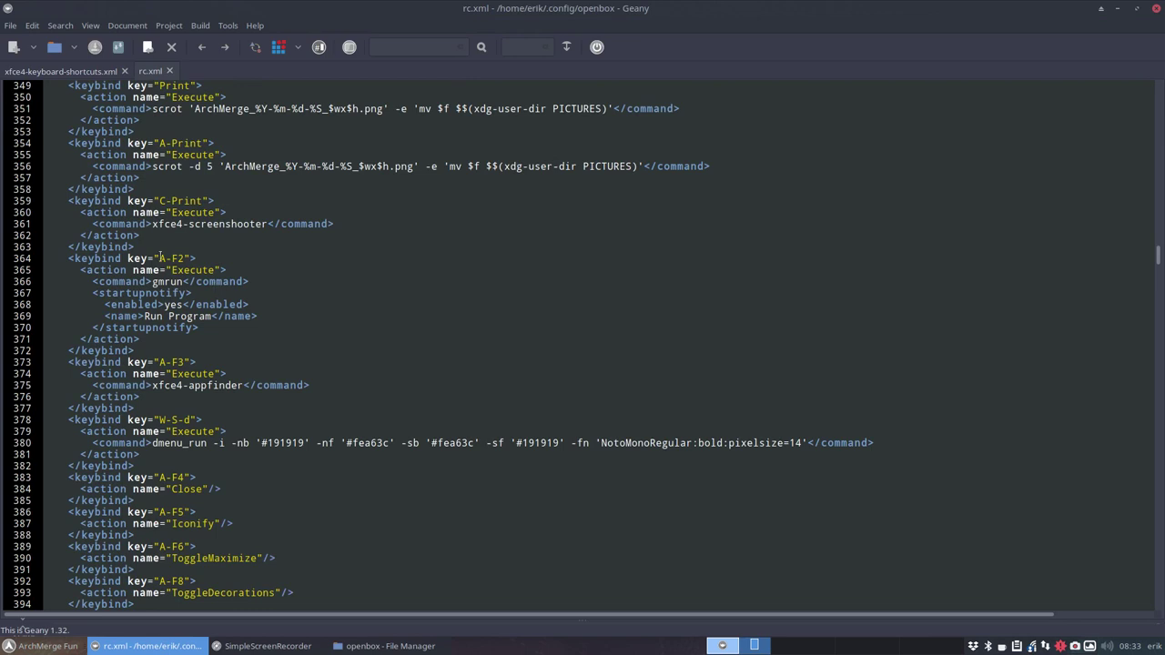
left_click_drag(160, 258, 192, 258)
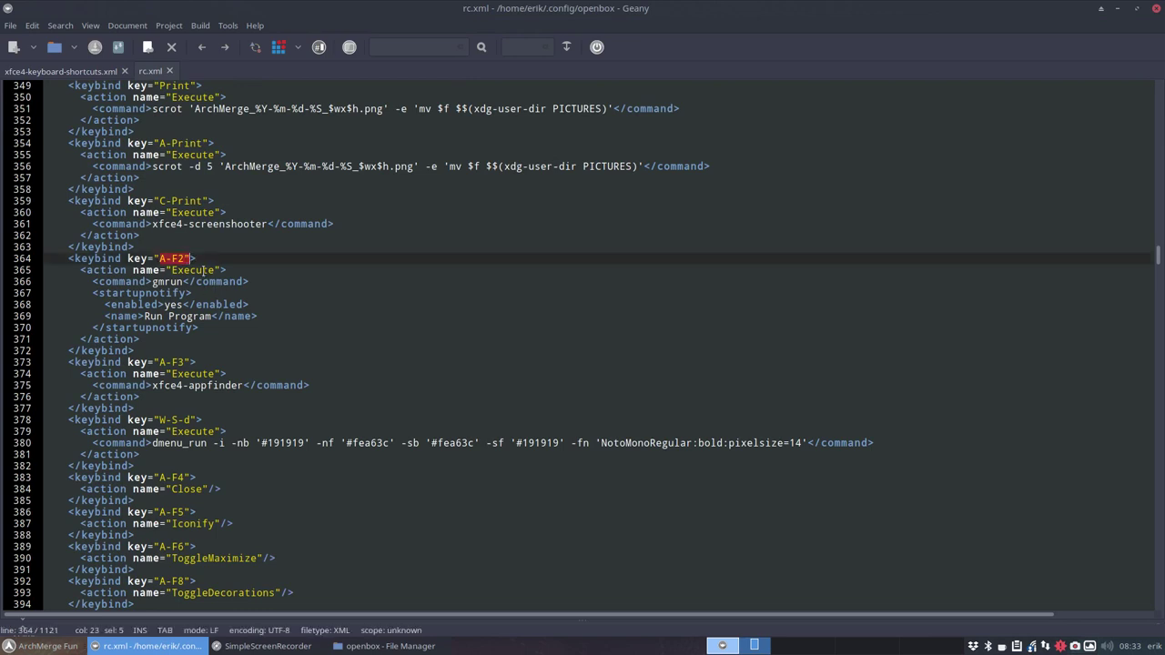
left_click_drag(159, 362, 244, 385)
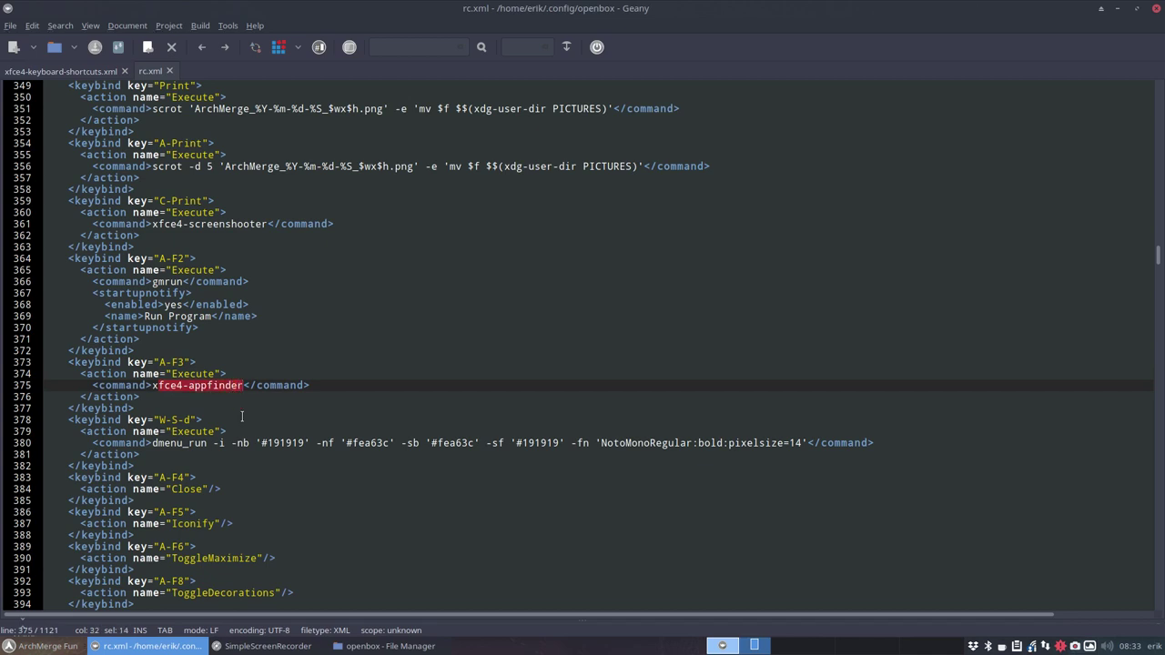
key("alt+F3")
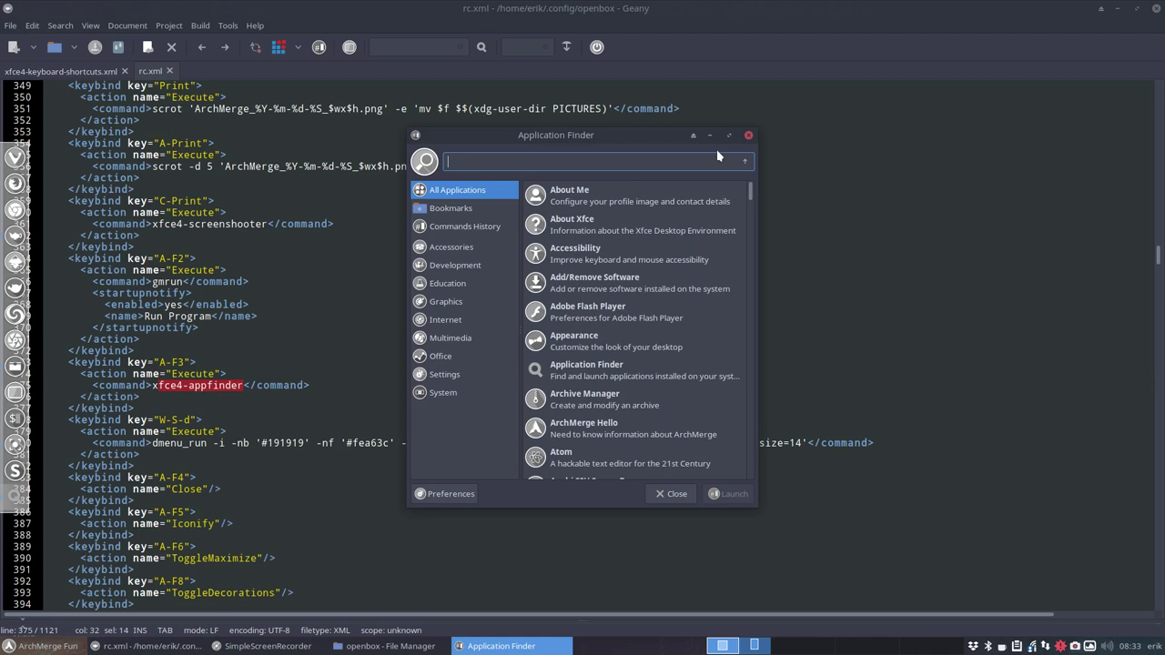
left_click(748, 134)
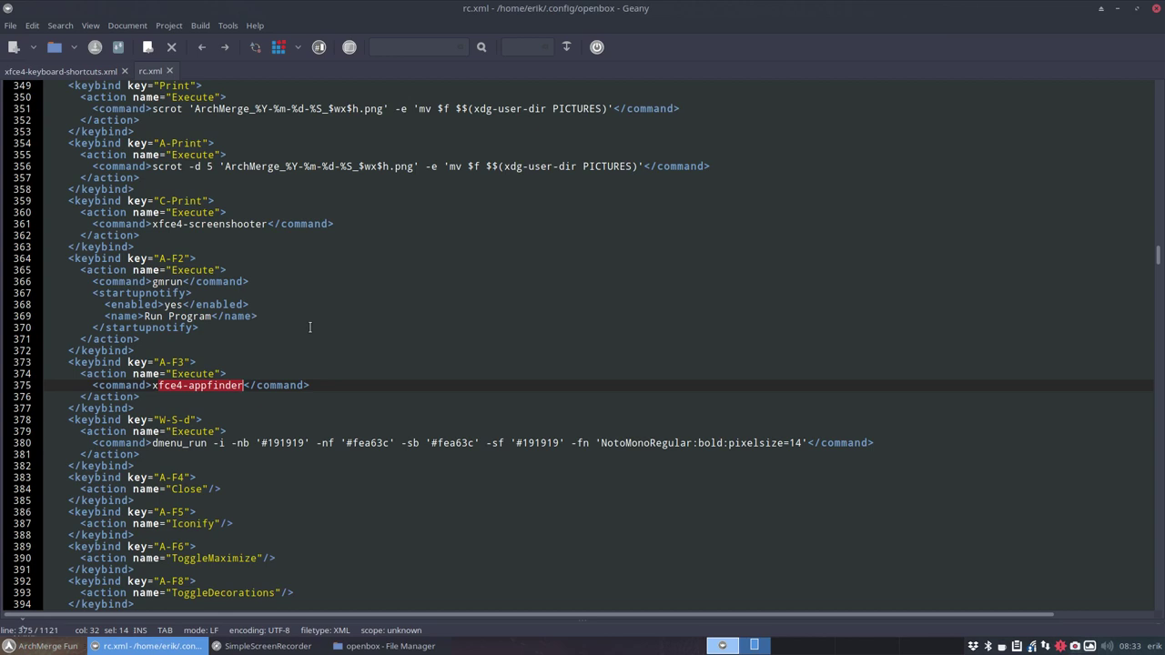
Step: Close Geany and open .config/i3/config in Sublime Text
left_click(1157, 8)
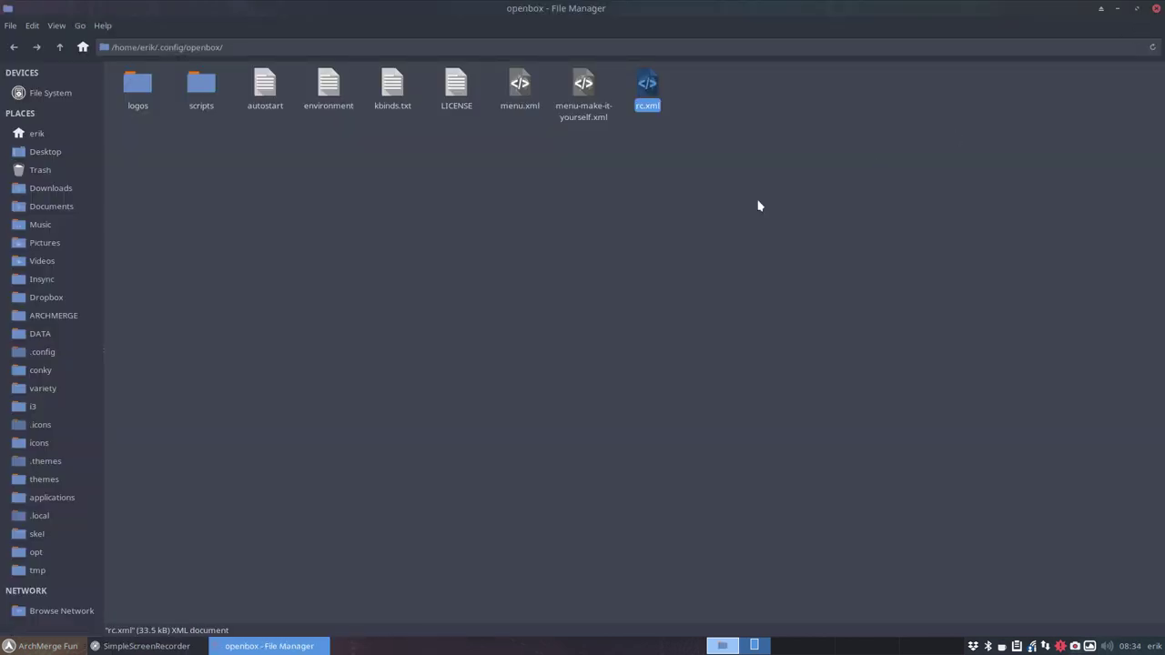
left_click(53, 49)
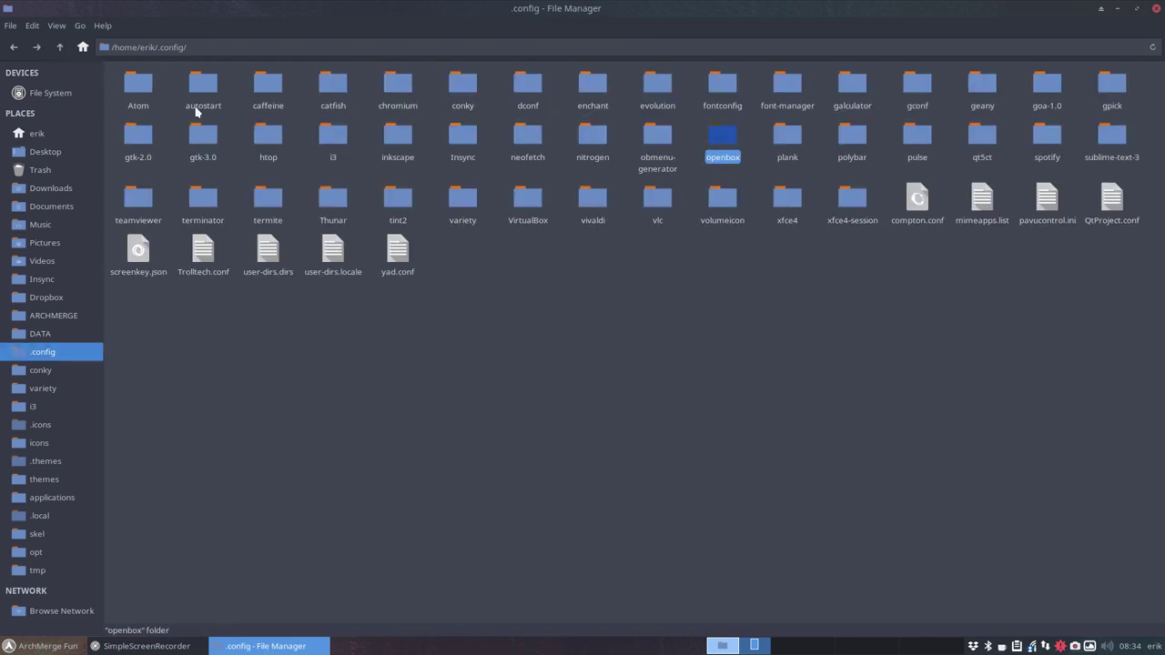
left_click(341, 133)
double_click(340, 133)
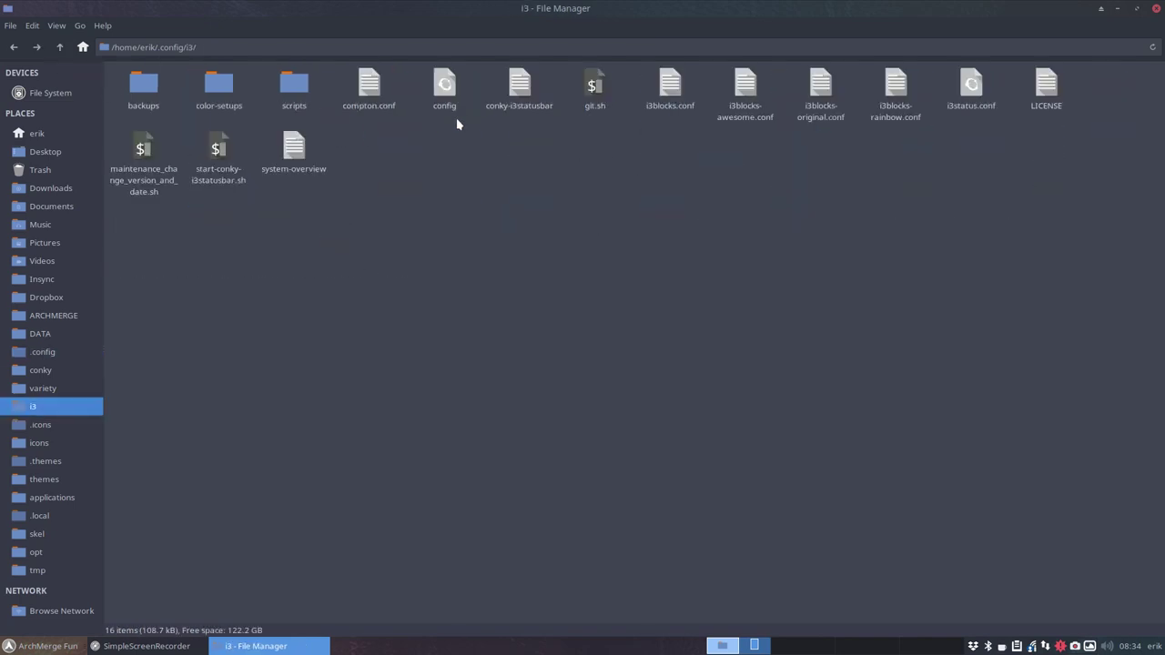
double_click(446, 87)
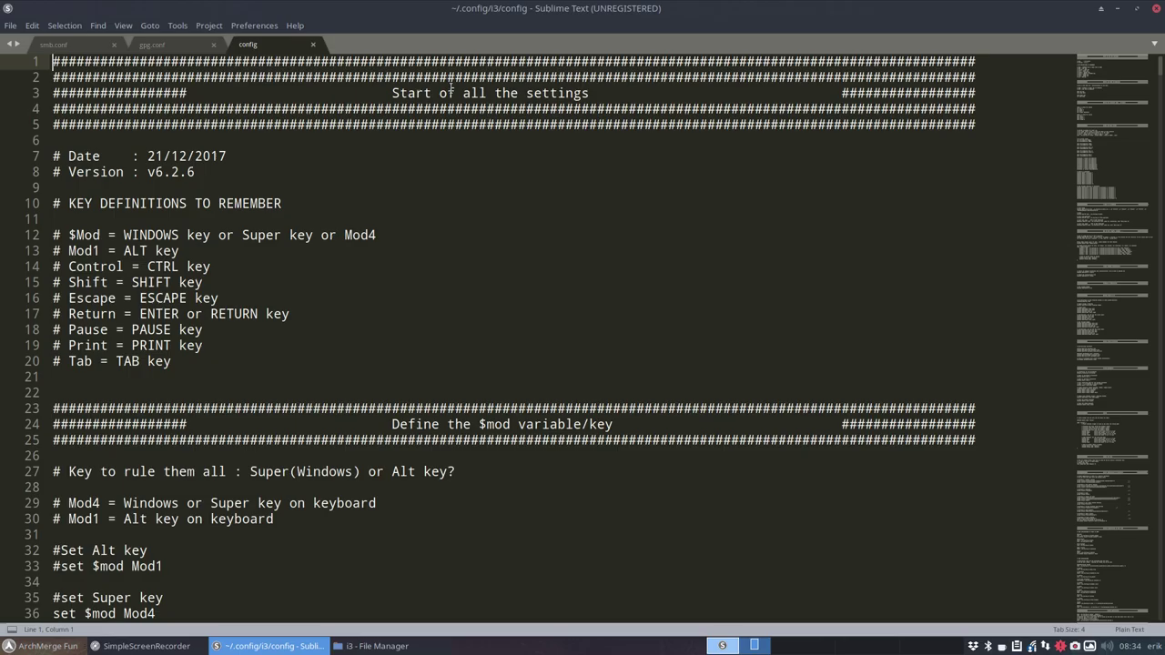
Step: Scroll the i3 config to the 'applications keyboard shortcuts' heading and select it
scroll(425, 323, "down", 20)
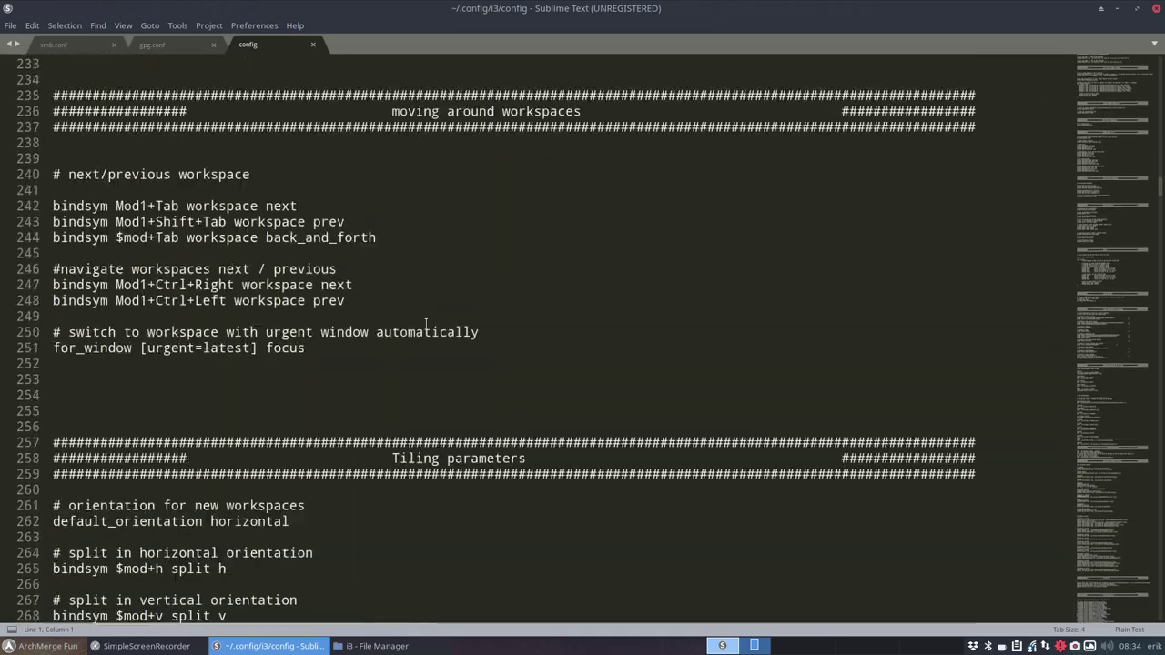
scroll(425, 323, "down", 20)
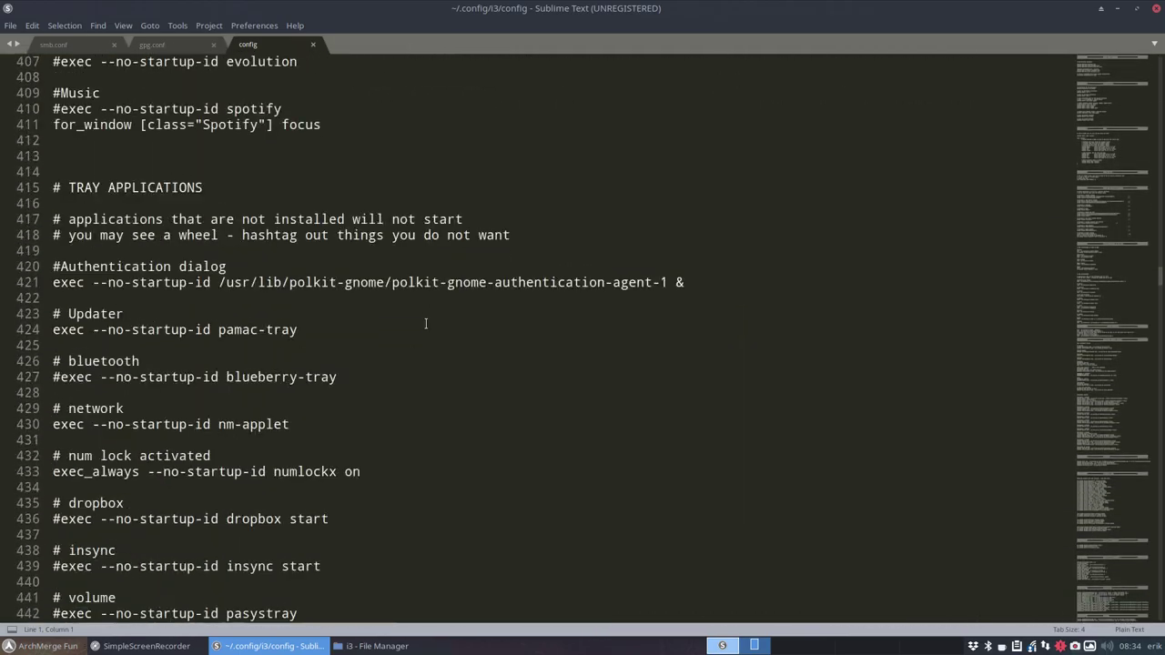
scroll(425, 323, "up", 5)
scroll(425, 323, "down", 20)
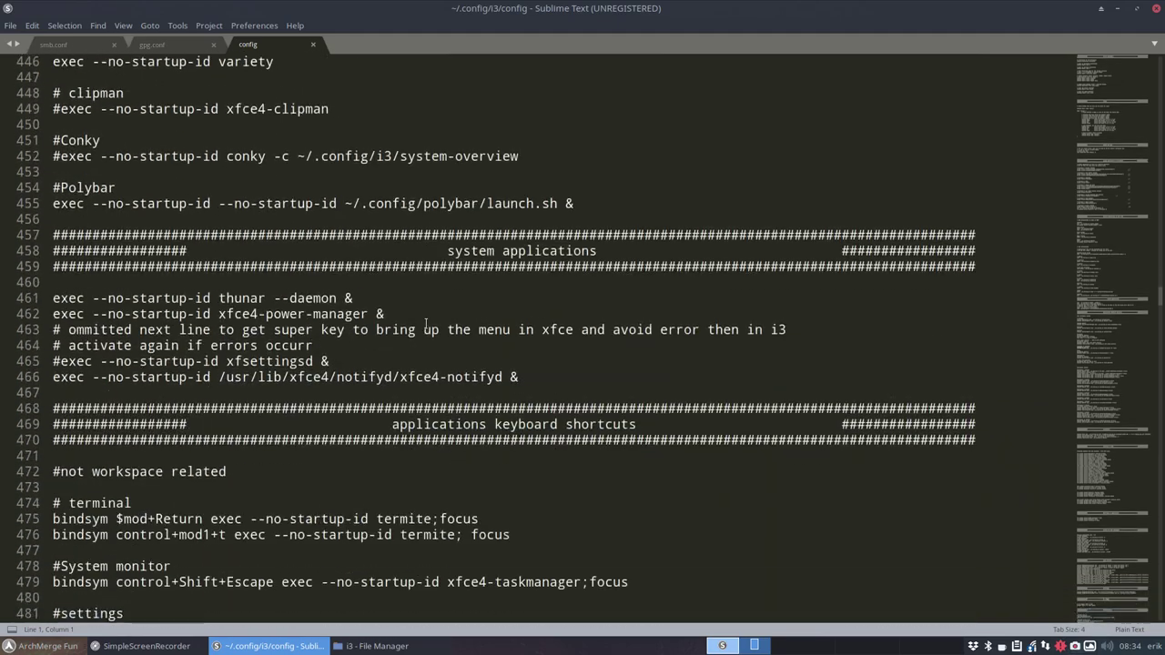
scroll(425, 323, "down", 8)
scroll(241, 171, "up", 3)
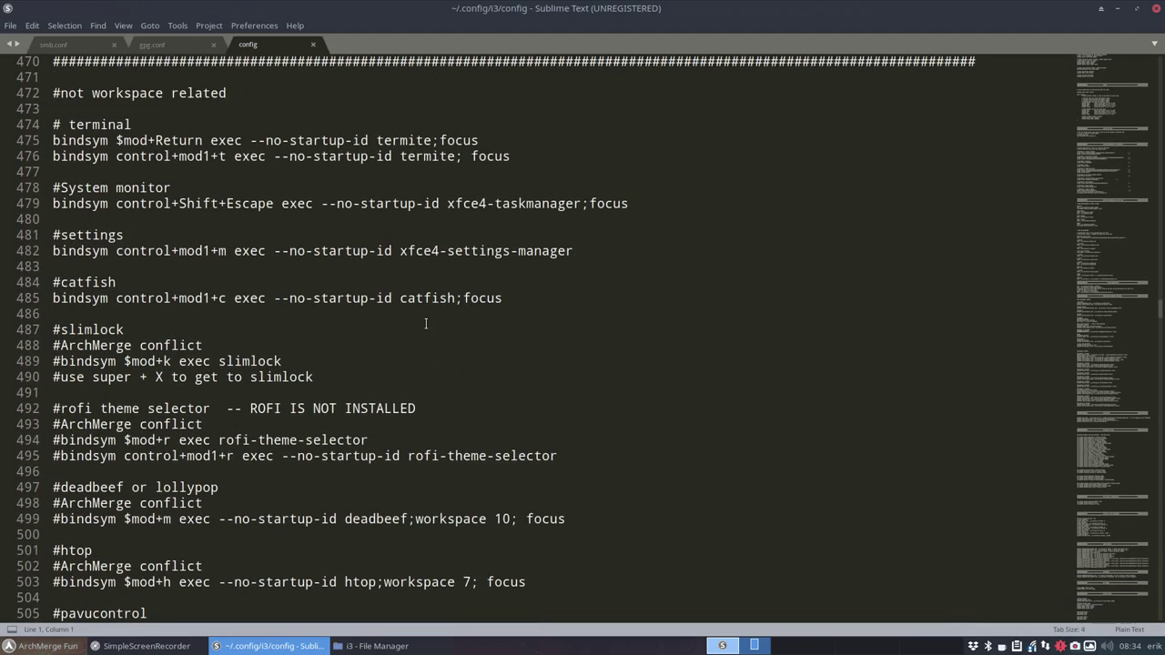
scroll(241, 171, "up", 2)
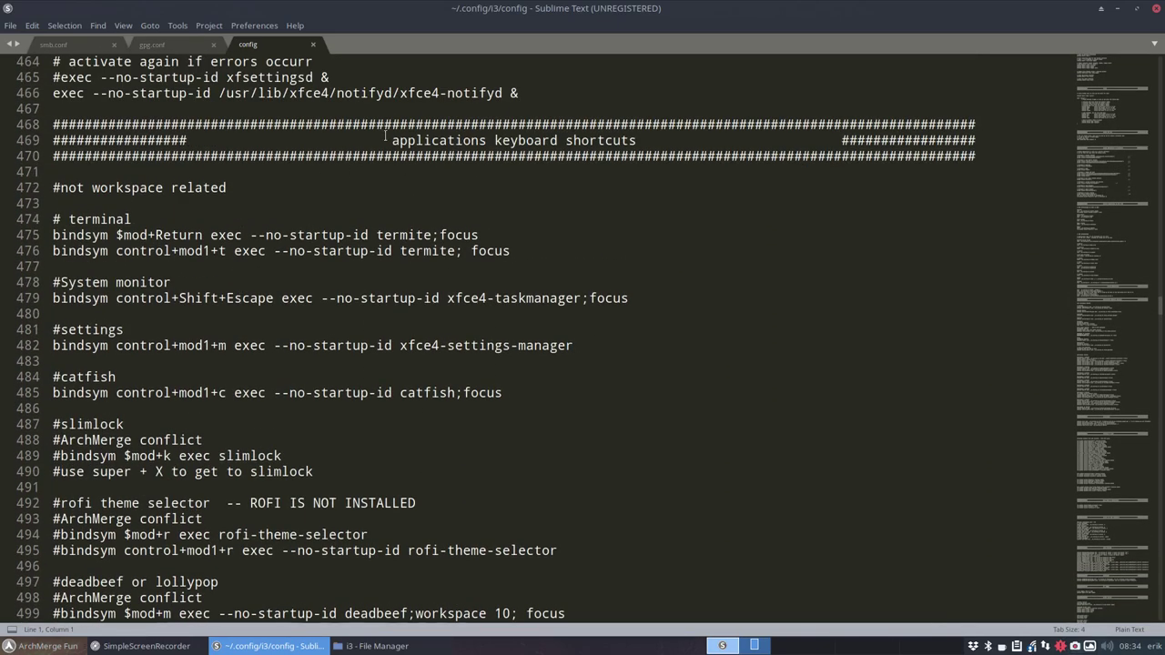
left_click_drag(376, 140, 635, 141)
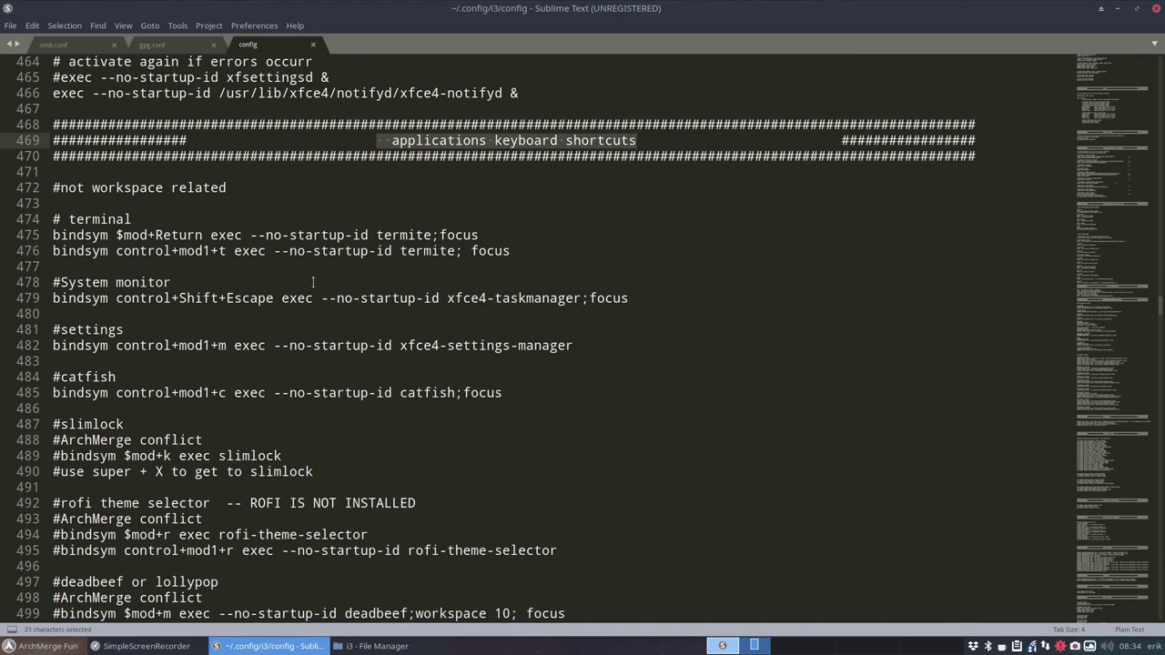
Step: Launch termite with the Super+Return binding from line 475
scroll(312, 260, "down", 1)
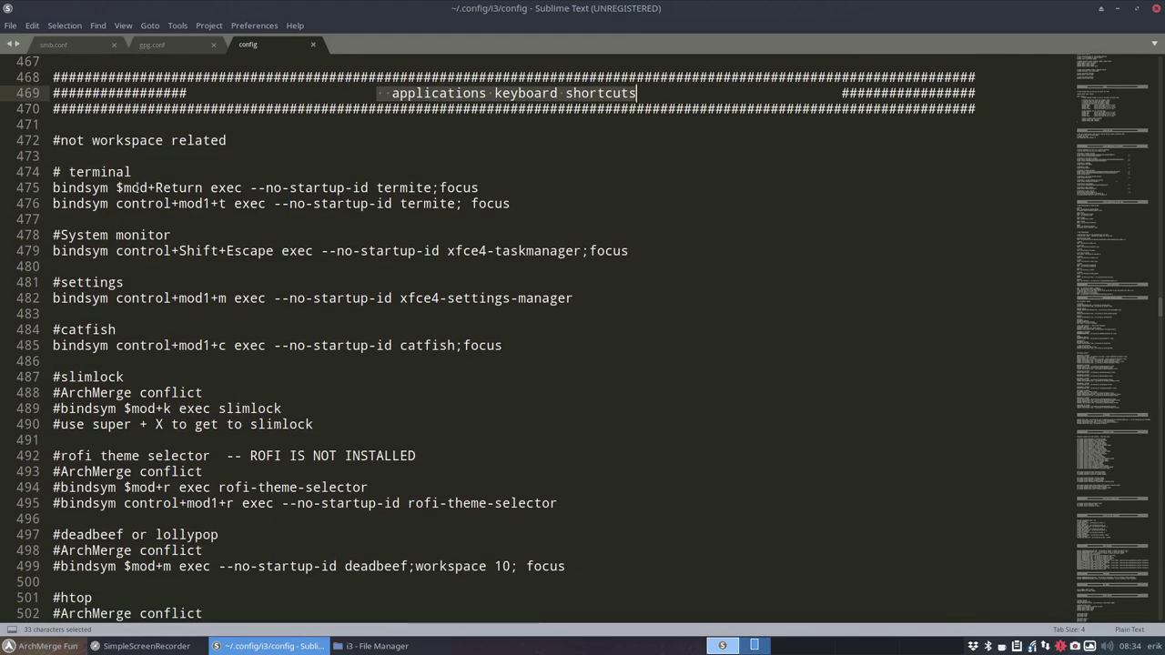
left_click(172, 188)
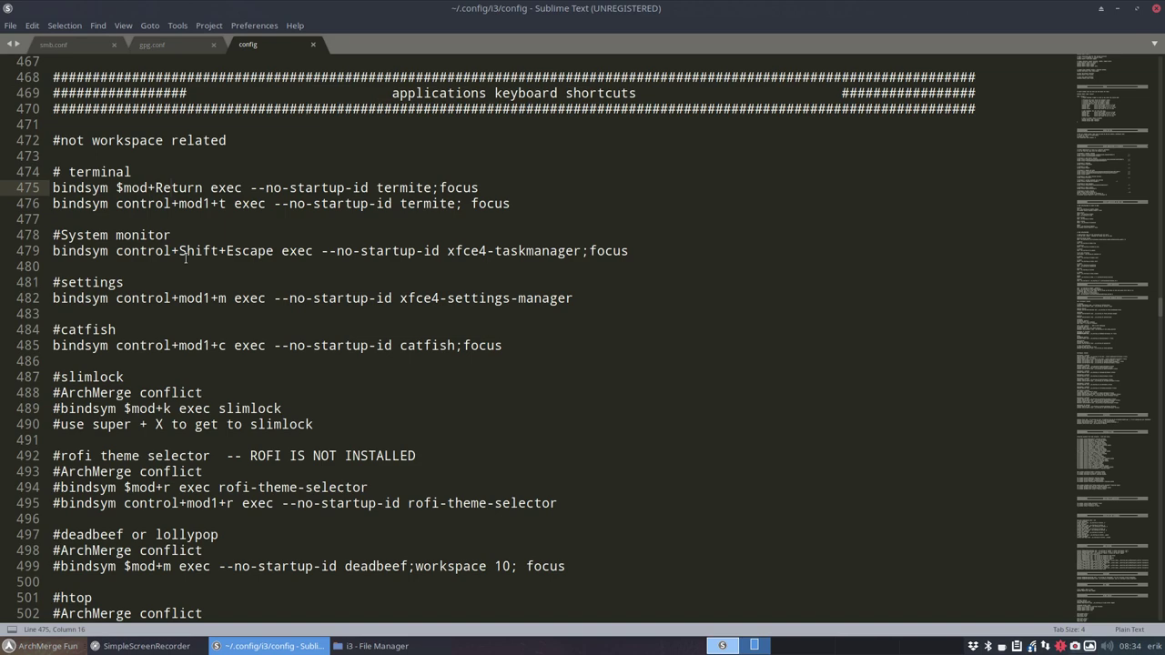
key("super+Return")
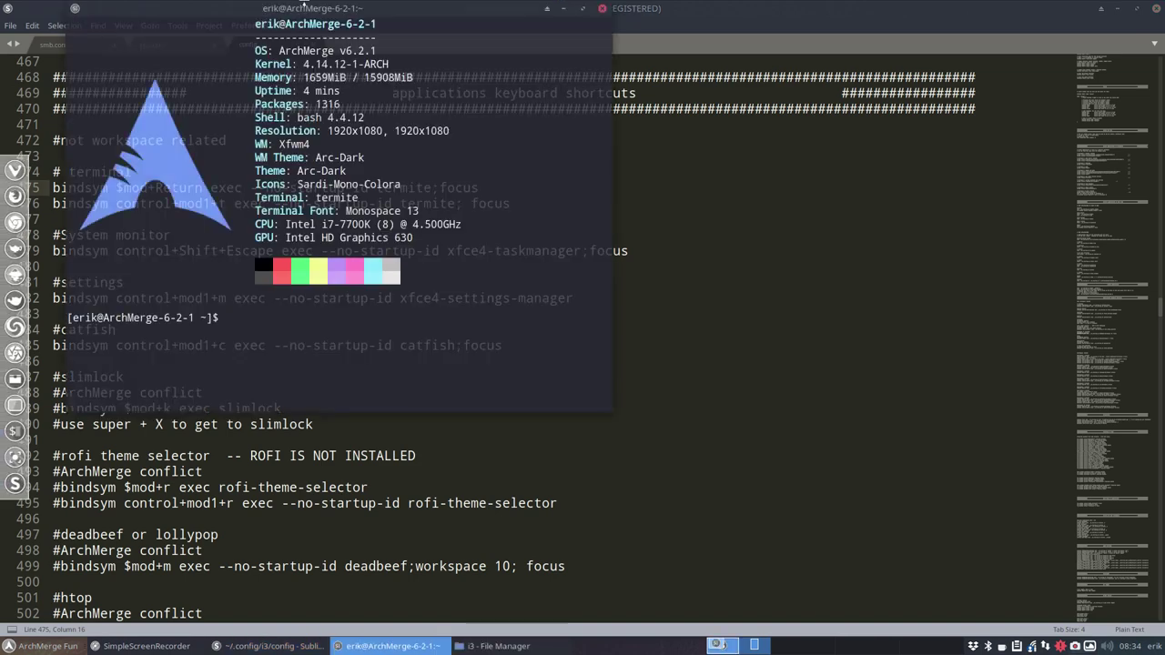
Step: Center the termite window, highlight its 'Terminal: termite' info line, then close it
left_click_drag(323, 10, 499, 79)
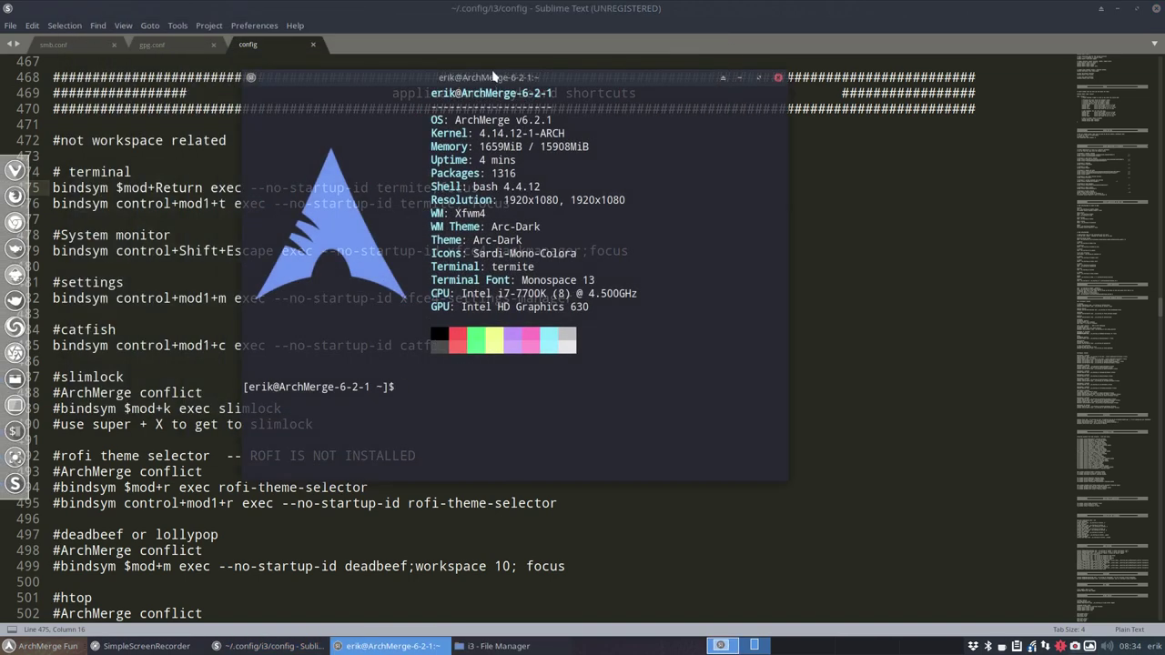
left_click_drag(488, 265, 781, 266)
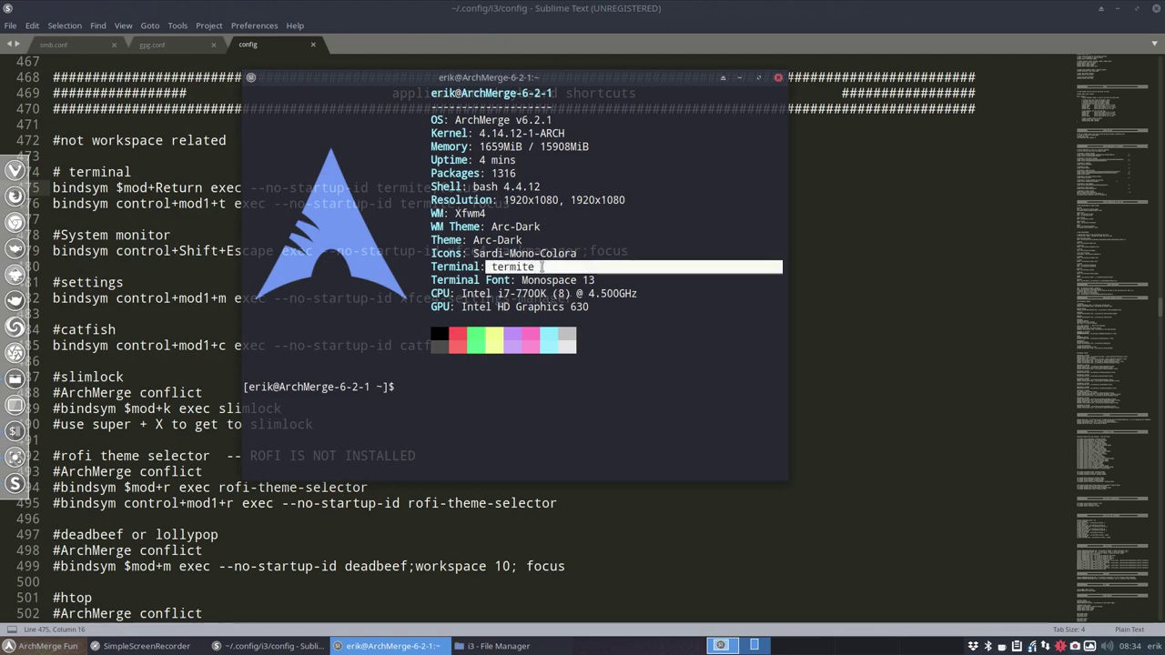
left_click(778, 77)
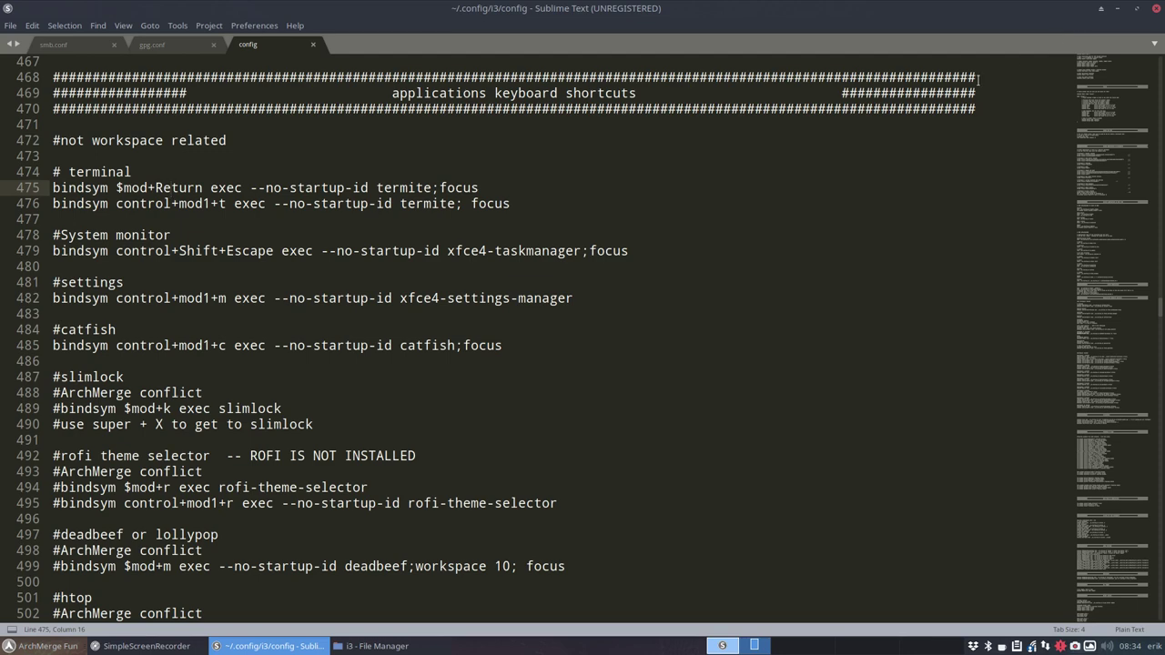
Step: Scroll through the #workspace related bindings in the i3 config, then close Sublime Text
scroll(770, 109, "down", 9)
scroll(532, 218, "down", 5)
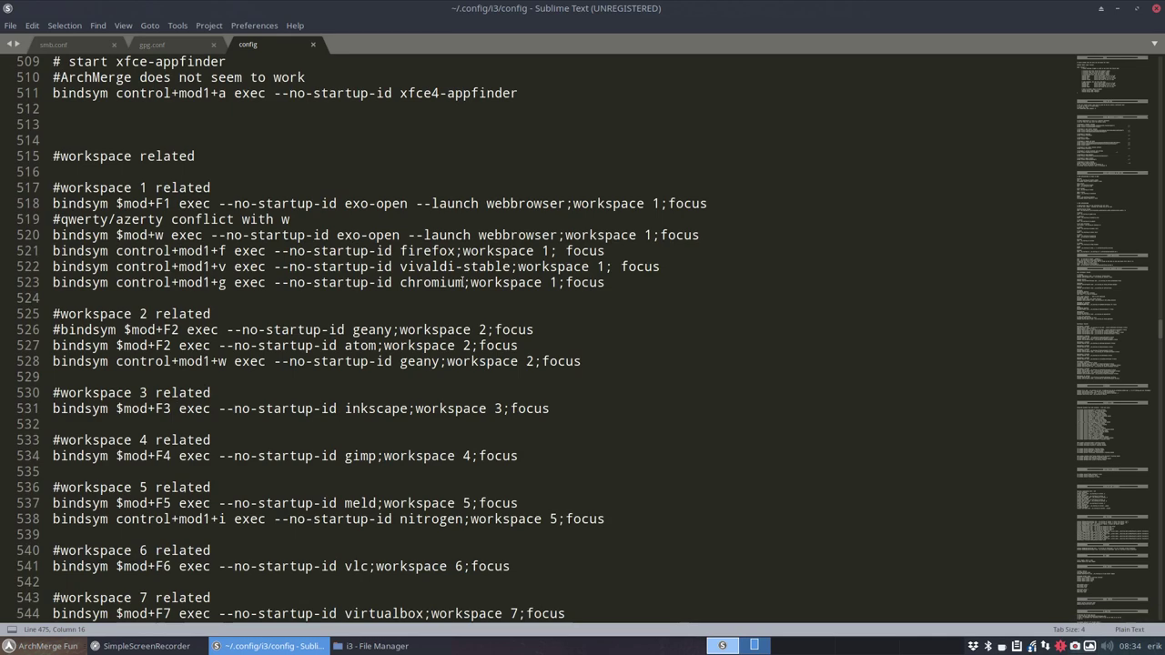
scroll(461, 282, "down", 3)
scroll(461, 282, "down", 3)
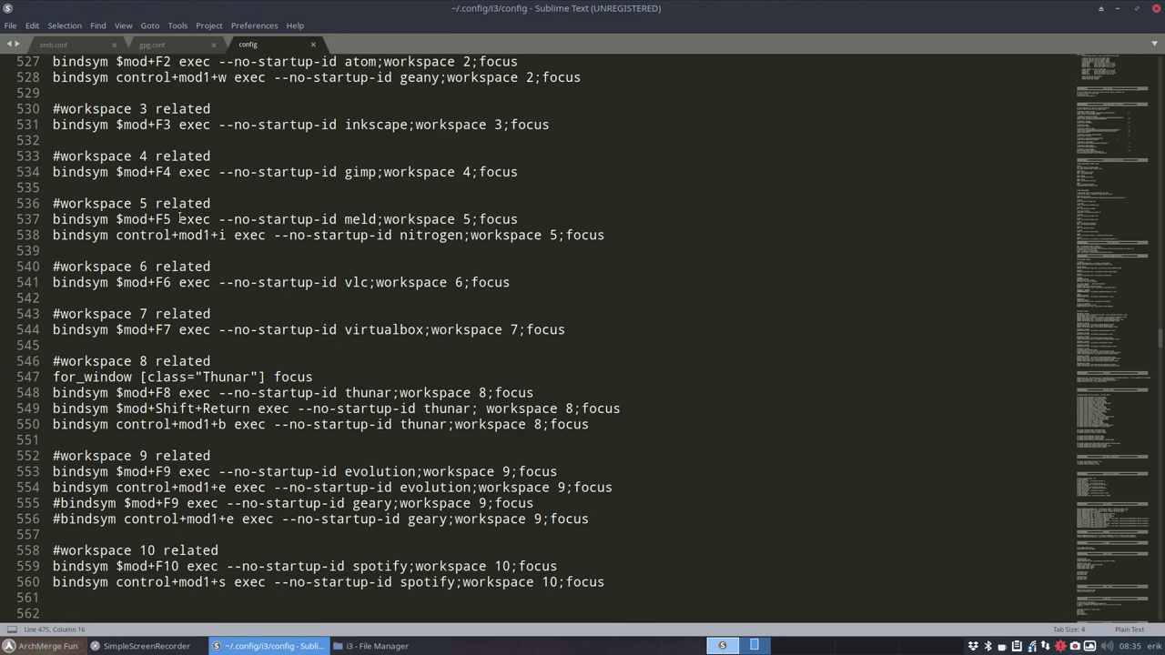
left_click(1155, 11)
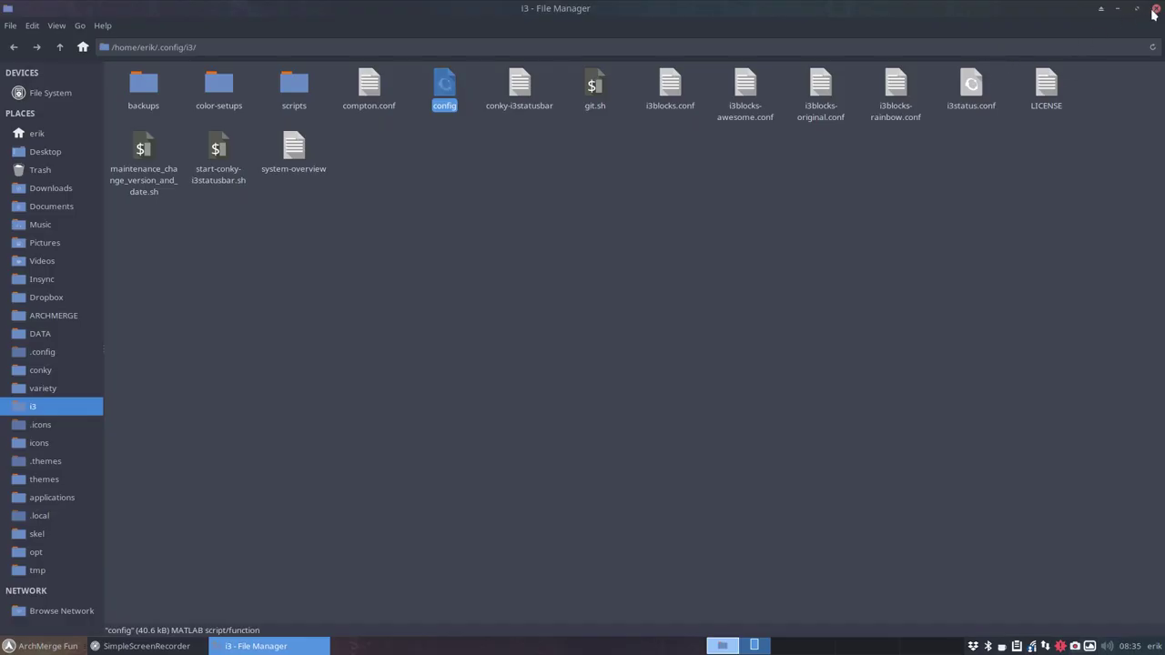
Step: Close the i3 file manager window, leaving the Xfce desktop and its ArchMerge system monitor
left_click(1153, 12)
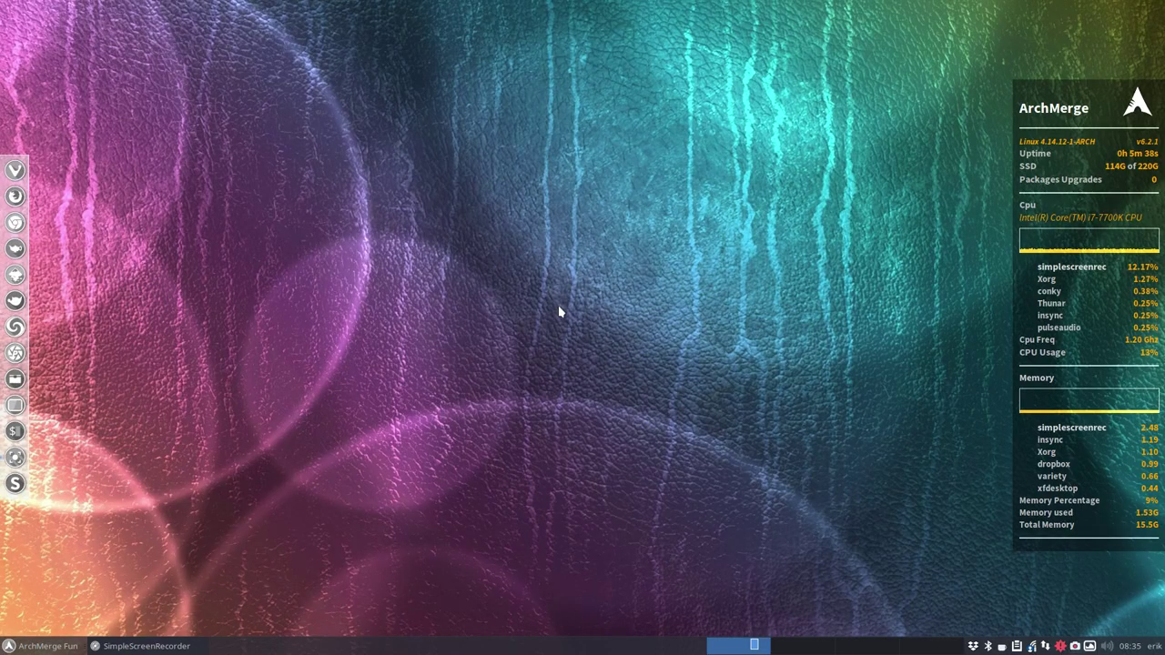